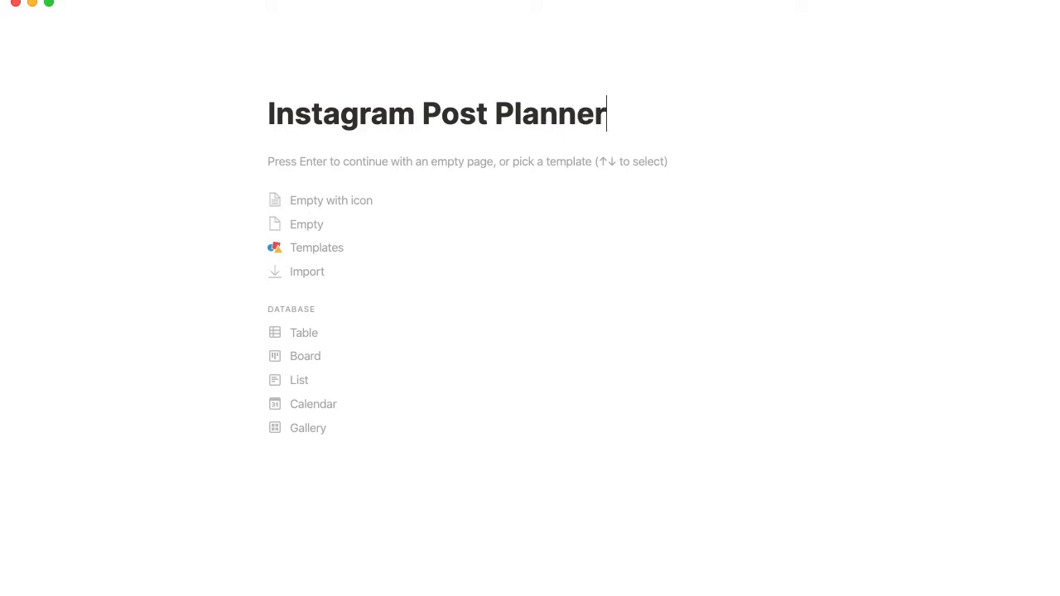
# Step: Continue with an empty Instagram Post Planner page and set its icon to the camera with flash emoji
pyautogui.press('Return')
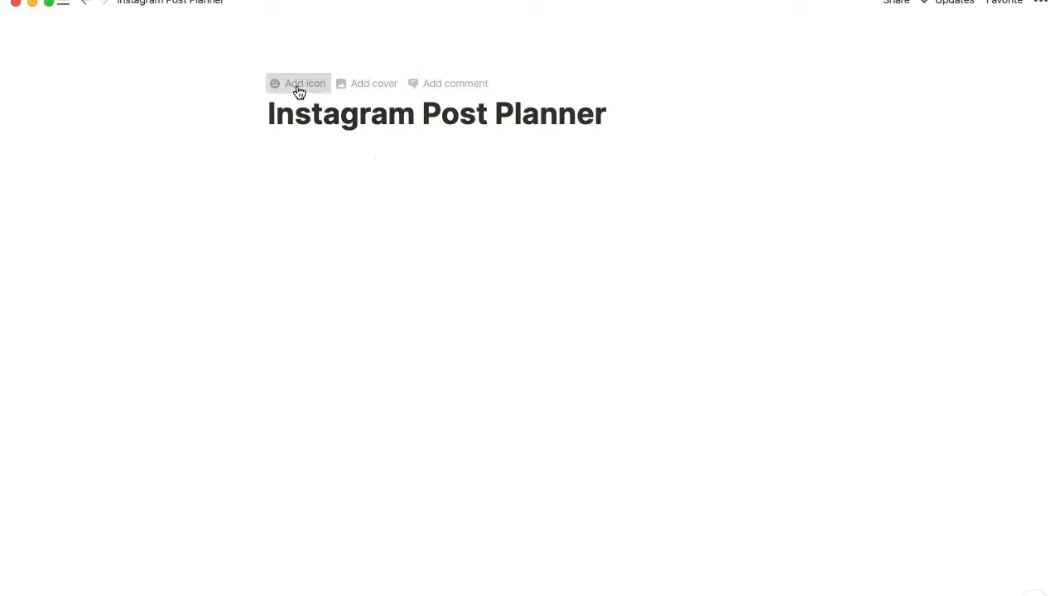
pyautogui.click(299, 86)
pyautogui.click(297, 118)
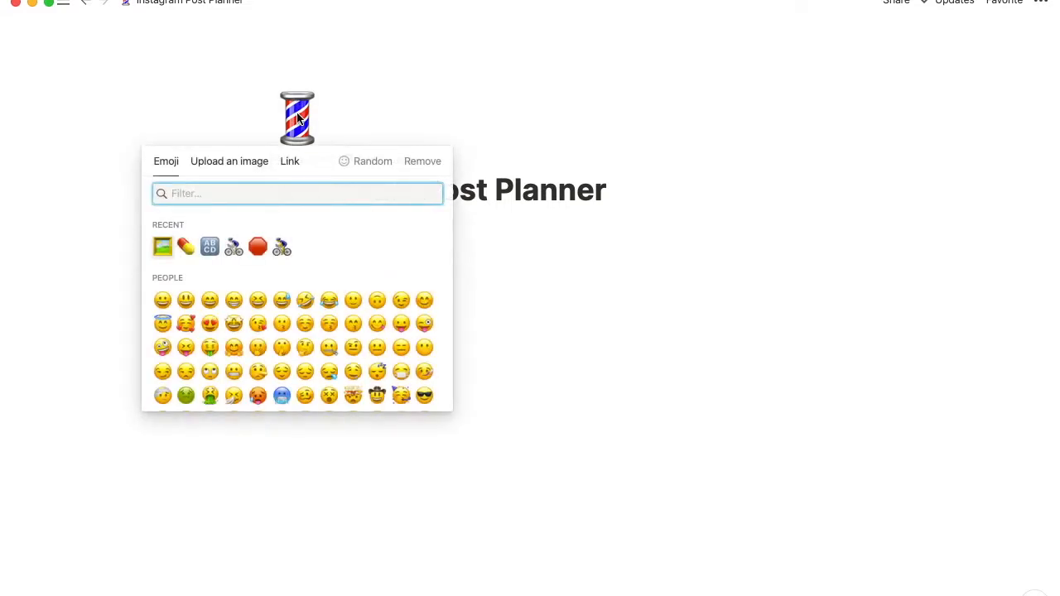
pyautogui.write('Camera')
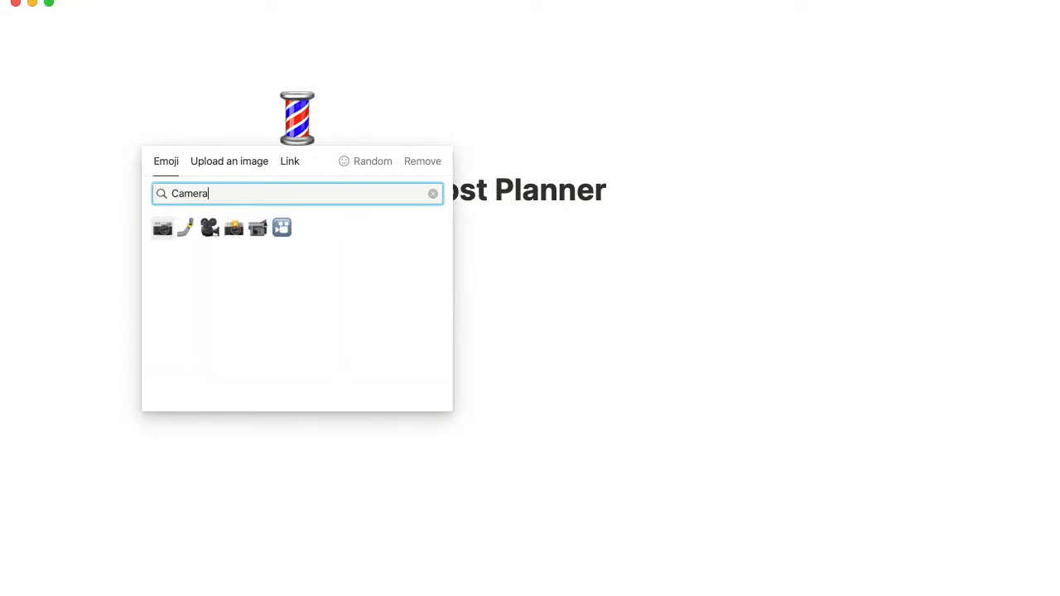
pyautogui.click(233, 228)
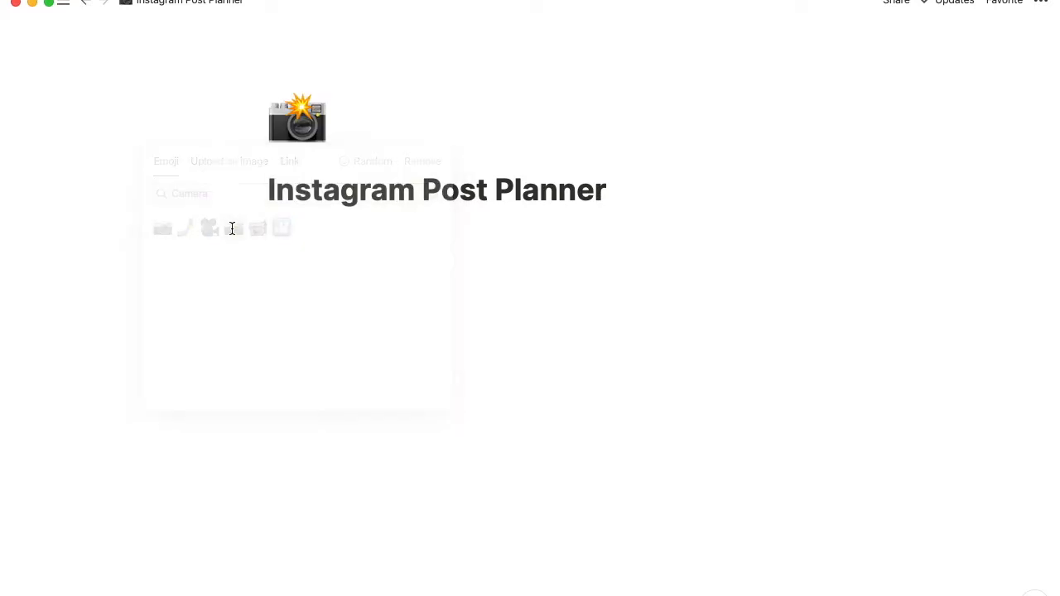
# Step: Add a page cover and change it to the blue-and-peach gradient from the Color & Gradient gallery
pyautogui.click(313, 163)
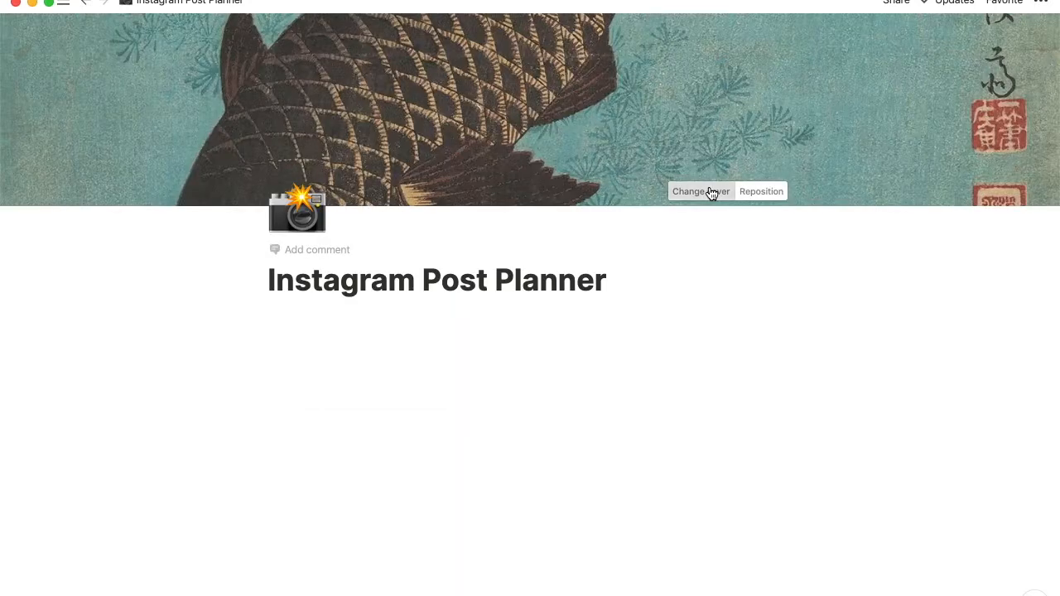
pyautogui.click(711, 191)
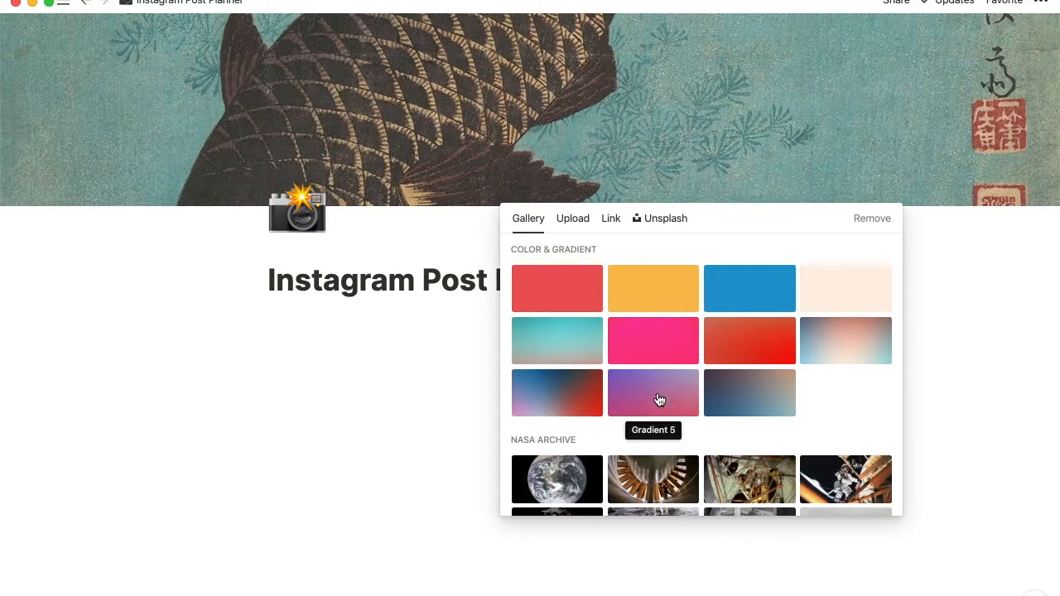
pyautogui.click(817, 356)
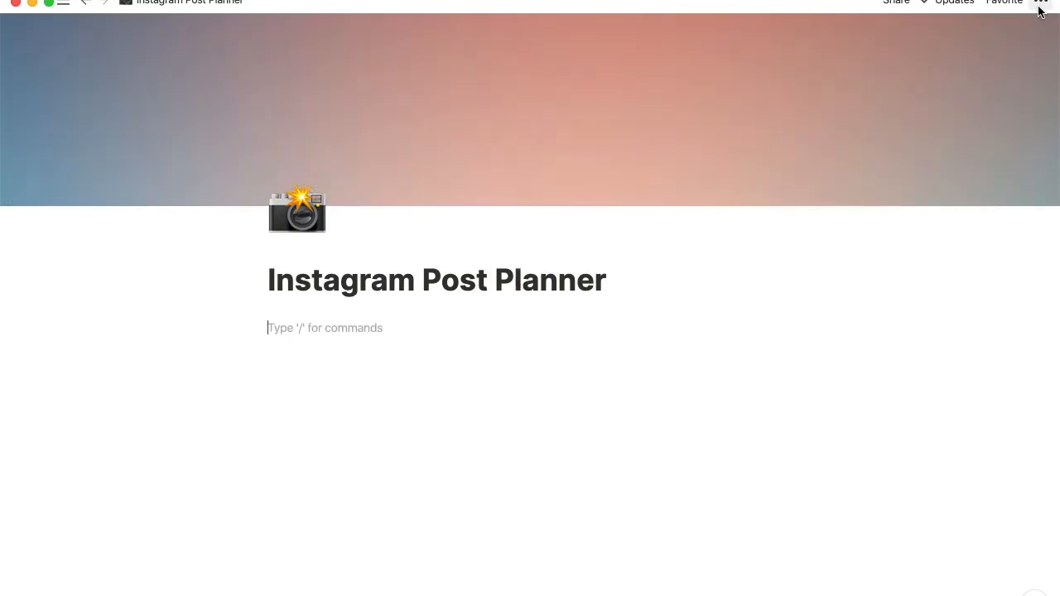
# Step: Switch the page layout to full width
pyautogui.click(1040, 7)
pyautogui.click(1029, 129)
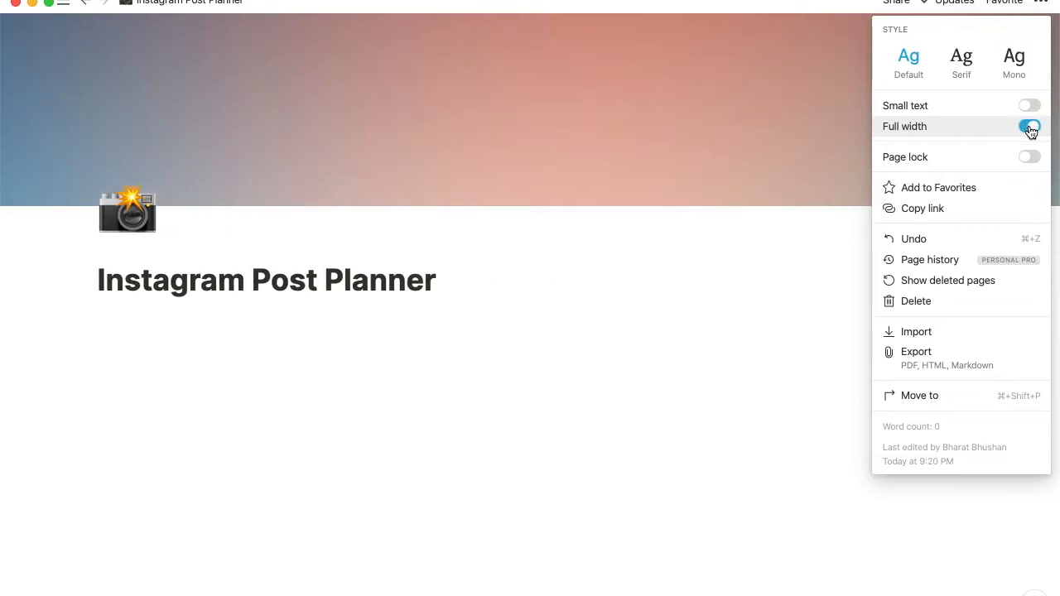
pyautogui.click(293, 438)
# Step: Insert an inline table database one blank line below the page title
pyautogui.click(138, 363)
pyautogui.press('Return')
pyautogui.write('/')
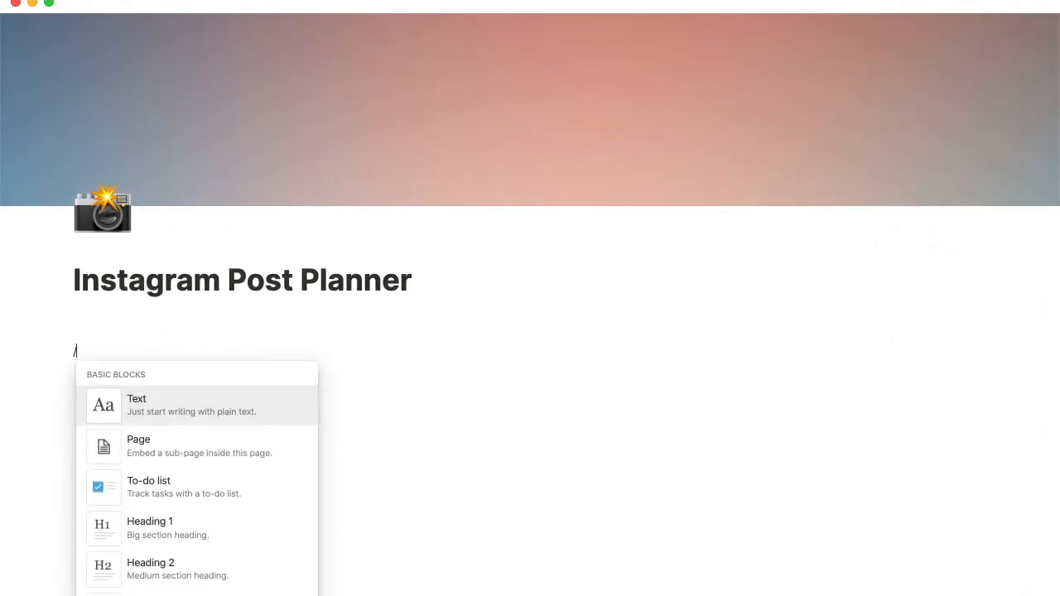
pyautogui.write('table')
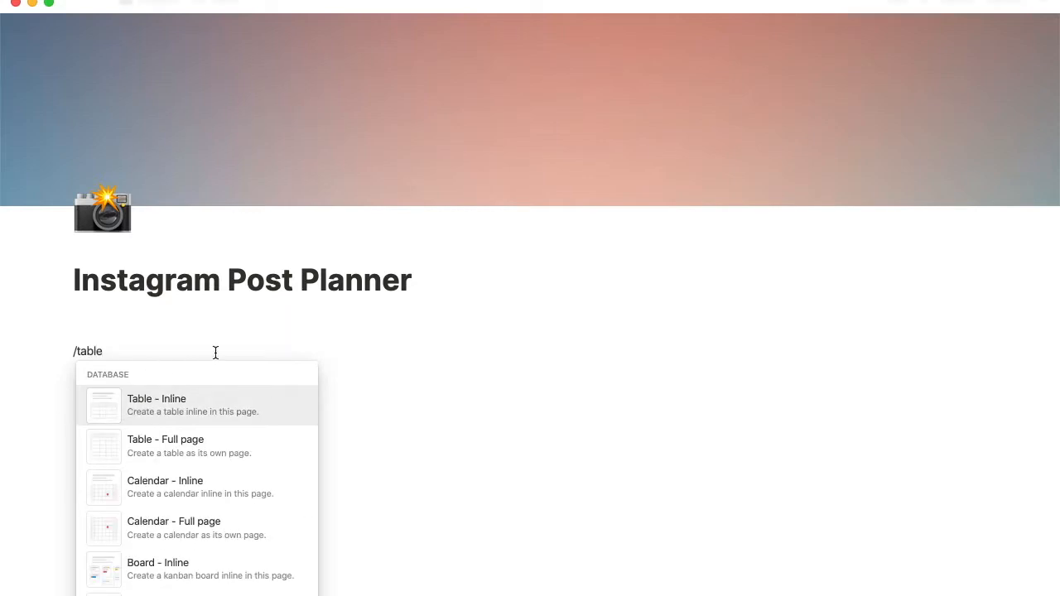
pyautogui.click(170, 404)
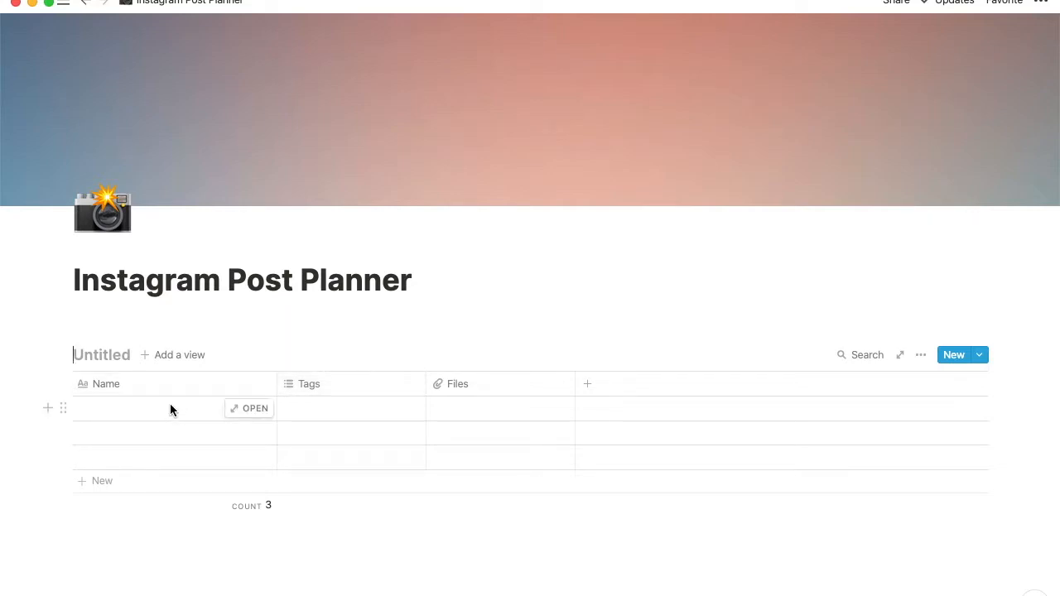
# Step: Title the new inline table "Instagram Planner"
pyautogui.scroll(-1, 175, 399)
pyautogui.write('Ins')
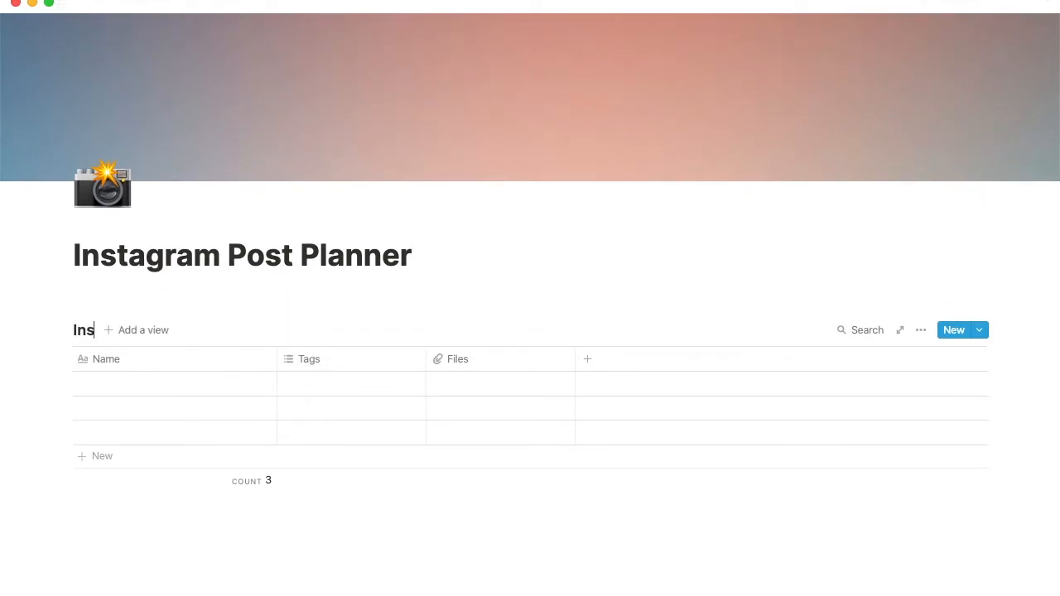
pyautogui.write('tagrma')
pyautogui.press('BackSpace')
pyautogui.press('BackSpace')
pyautogui.press('BackSpace')
pyautogui.write('a')
pyautogui.press('BackSpace')
pyautogui.press('BackSpace')
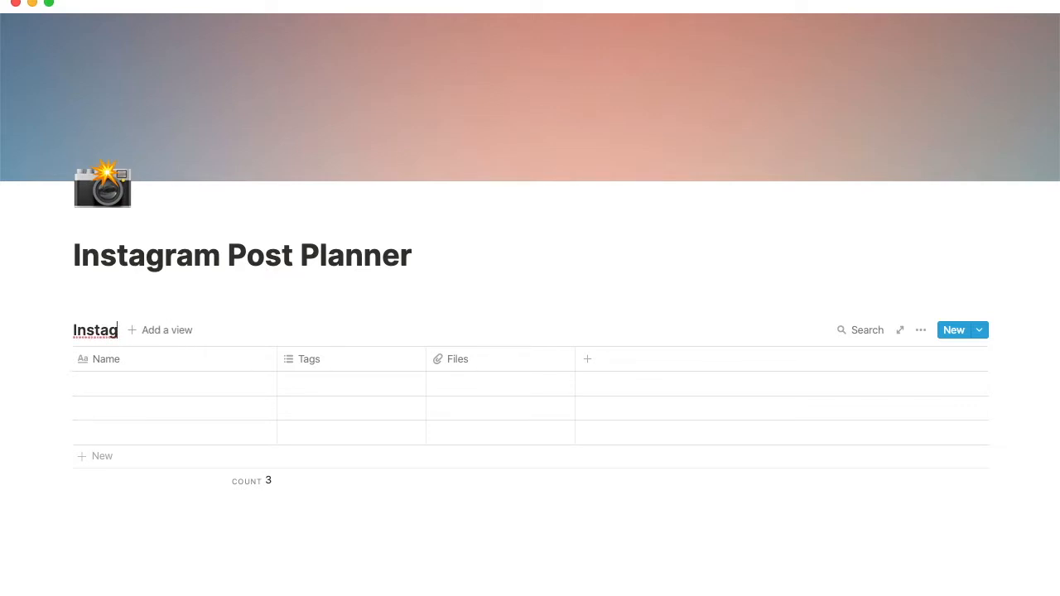
pyautogui.write('gram Planner')
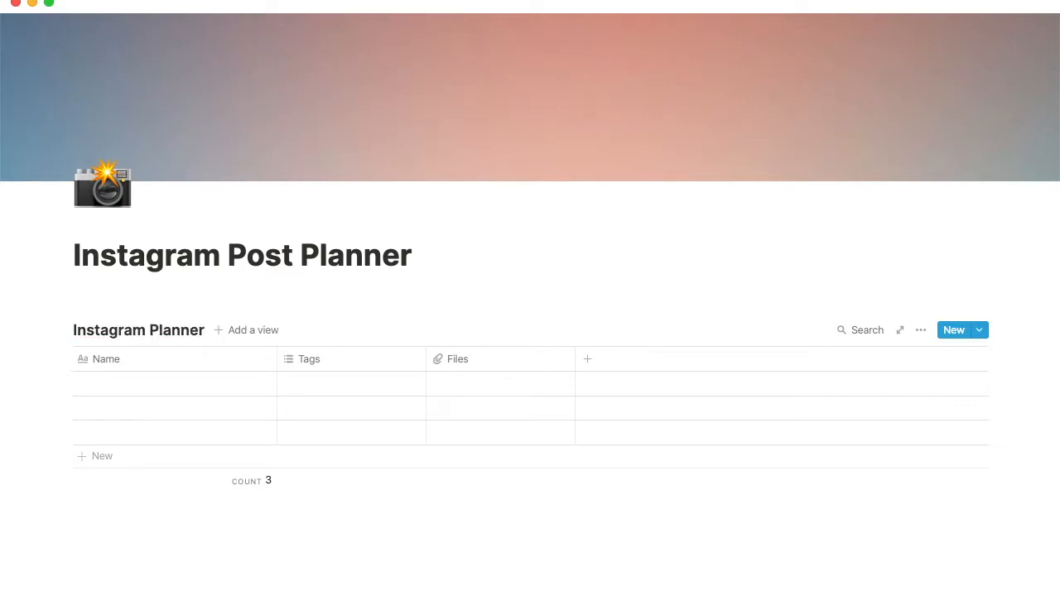
# Step: Add a divider below the Instagram Planner table, leaving a blank line between them
pyautogui.click(144, 523)
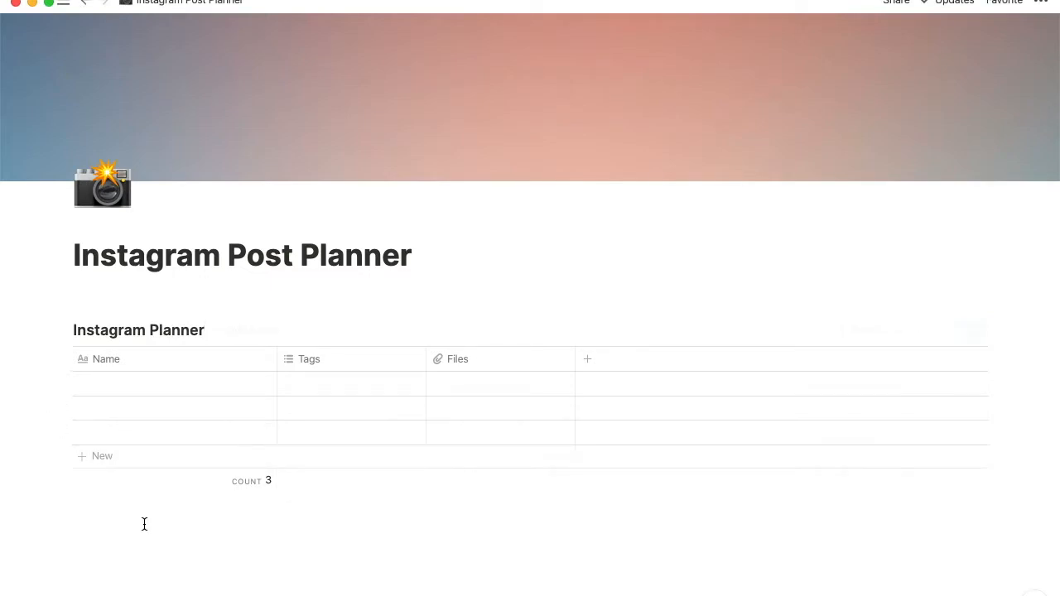
pyautogui.press('Return')
pyautogui.write('/div')
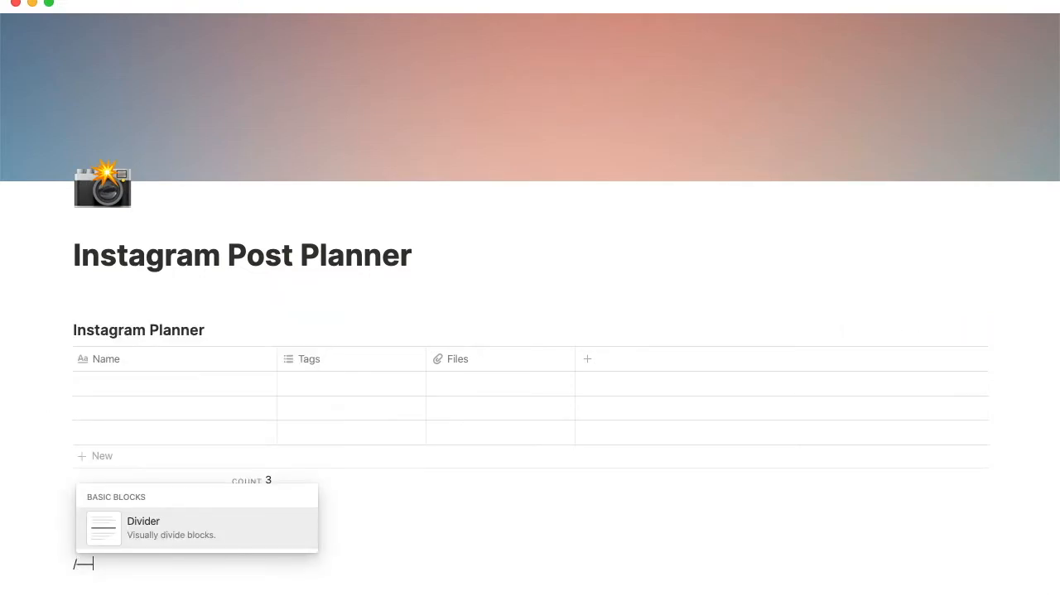
pyautogui.press('Return')
pyautogui.scroll(-2, 144, 501)
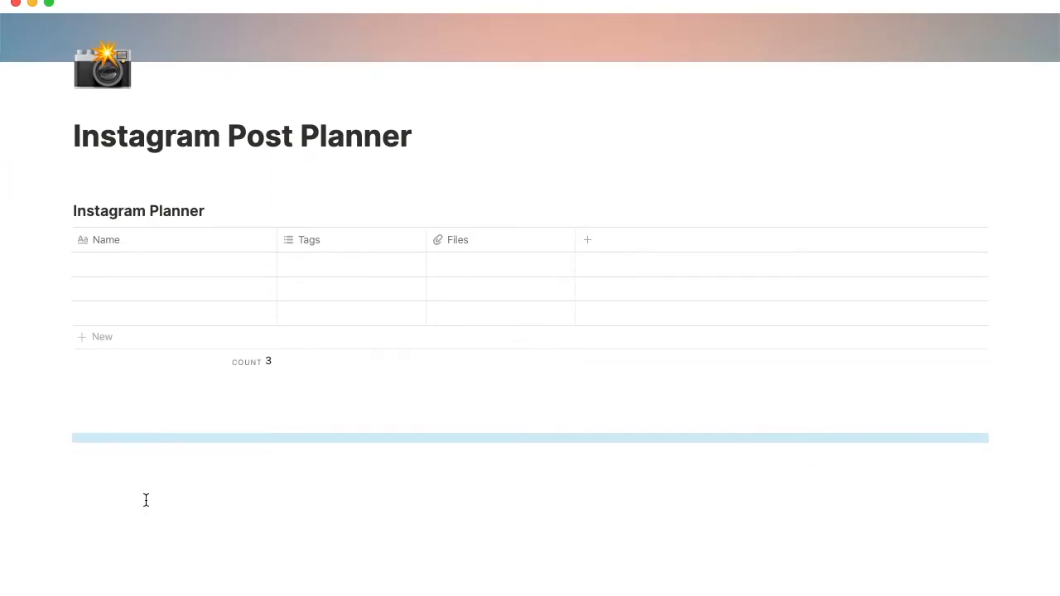
# Step: Insert a second inline table below the divider and title it "#Hashtags Groups"
pyautogui.click(110, 464)
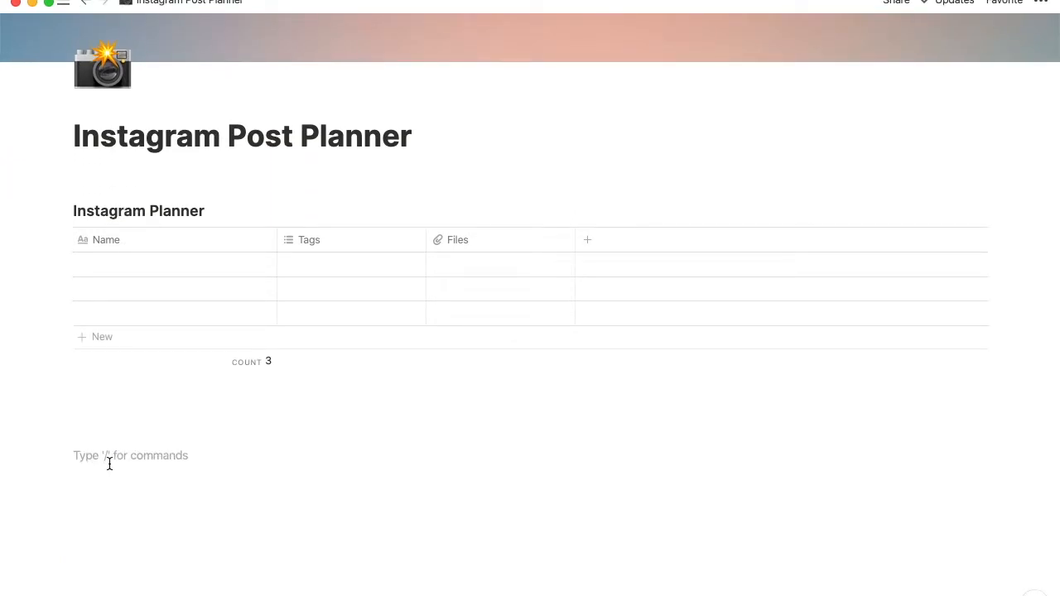
pyautogui.write('/table')
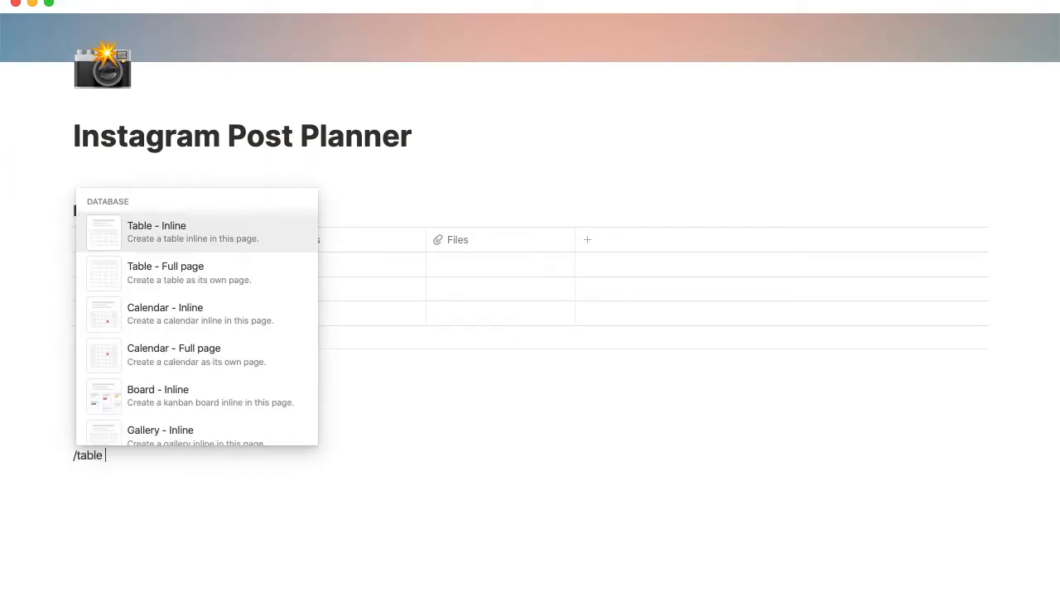
pyautogui.click(137, 239)
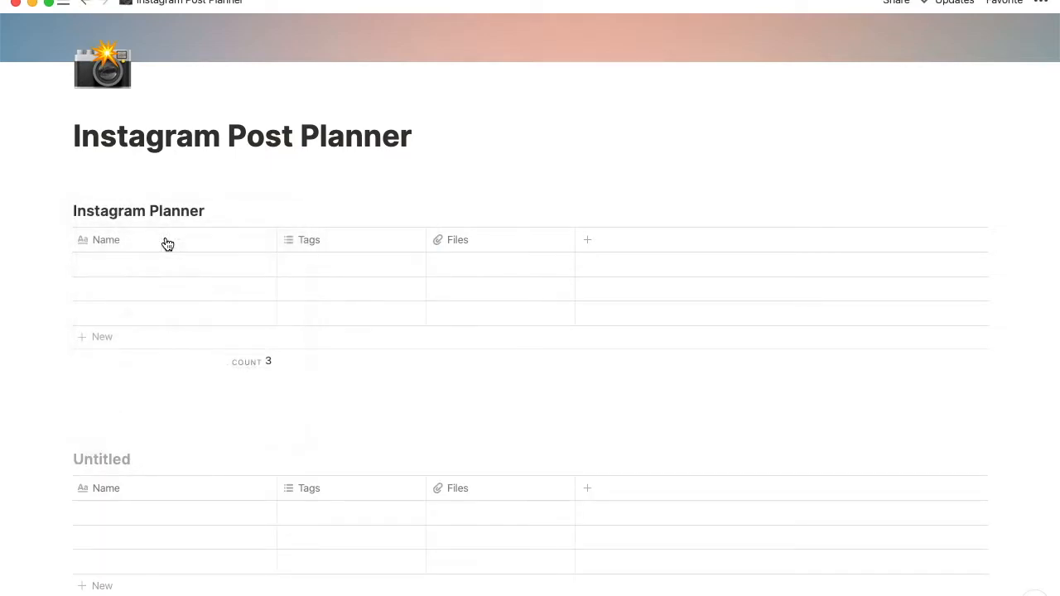
pyautogui.write('Hashtags Groups')
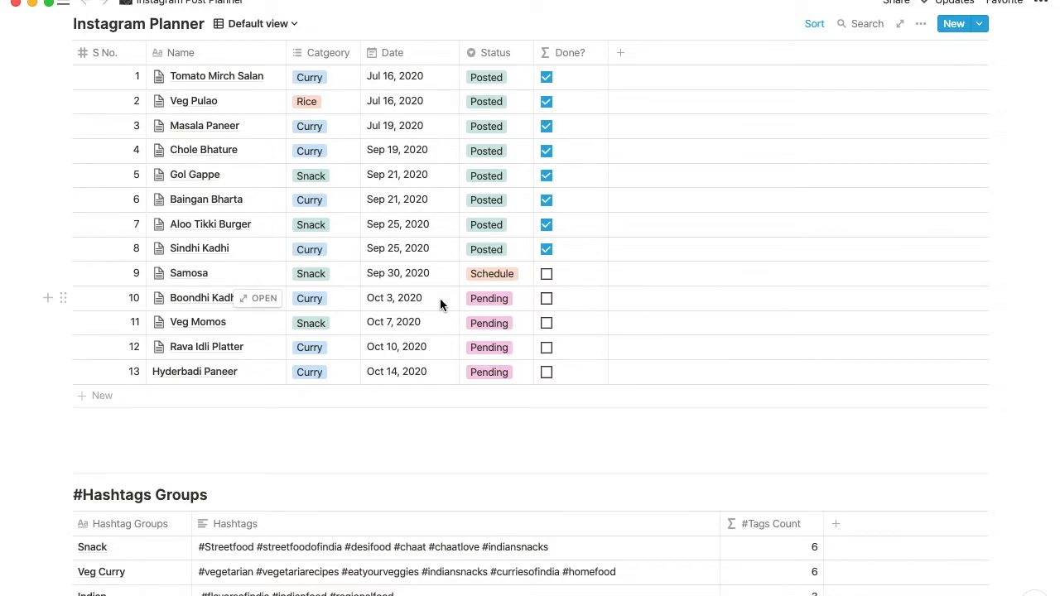
# Step: Add a Relation column after Done? in the Instagram Planner table, linked to the #Hashtags Groups database
pyautogui.scroll(2, 440, 298)
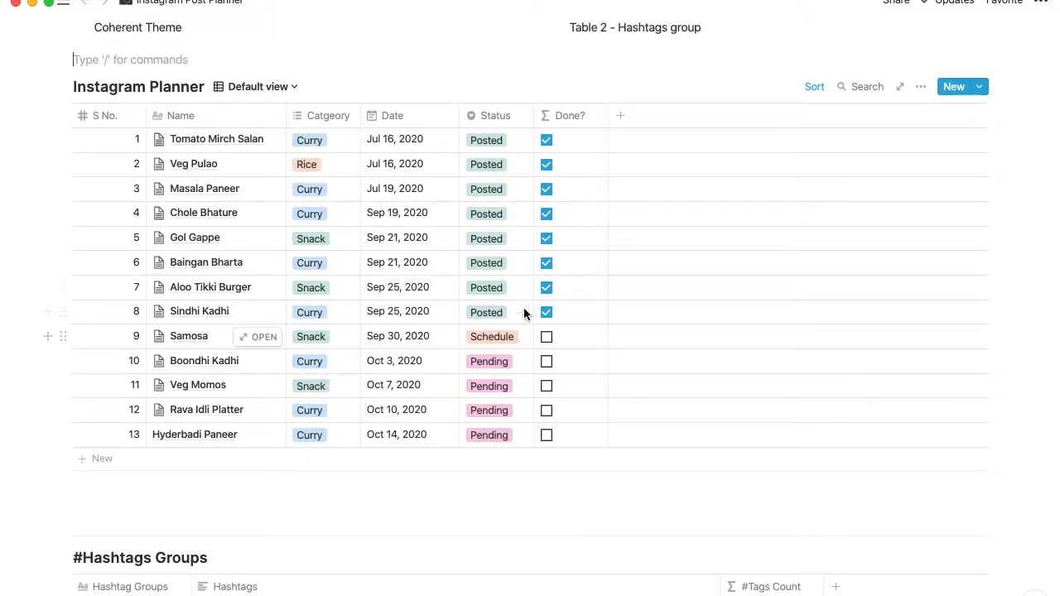
pyautogui.click(621, 120)
pyautogui.moveTo(627, 199)
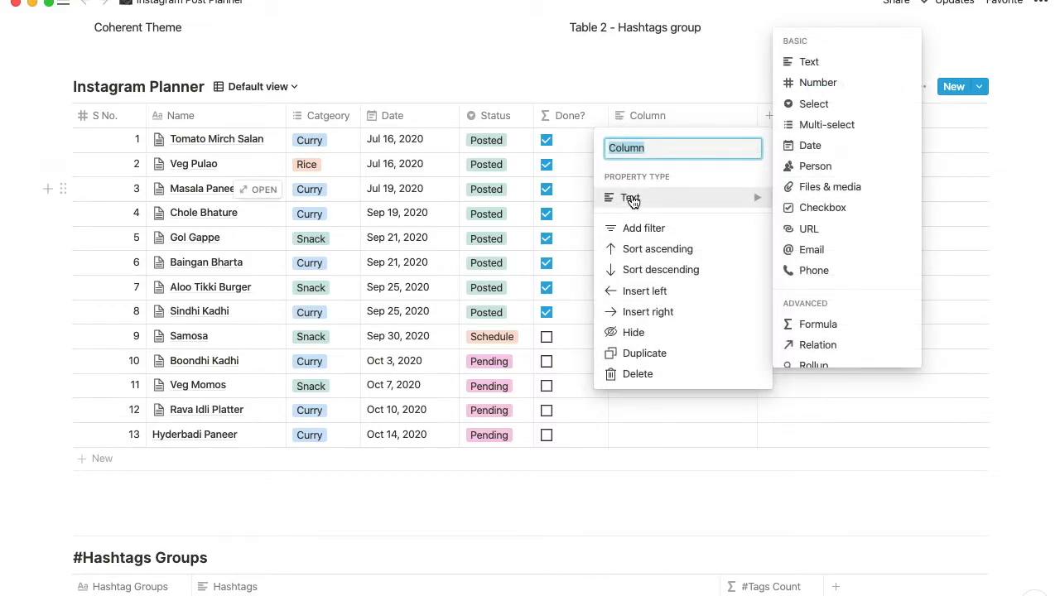
pyautogui.scroll(-1, 820, 348)
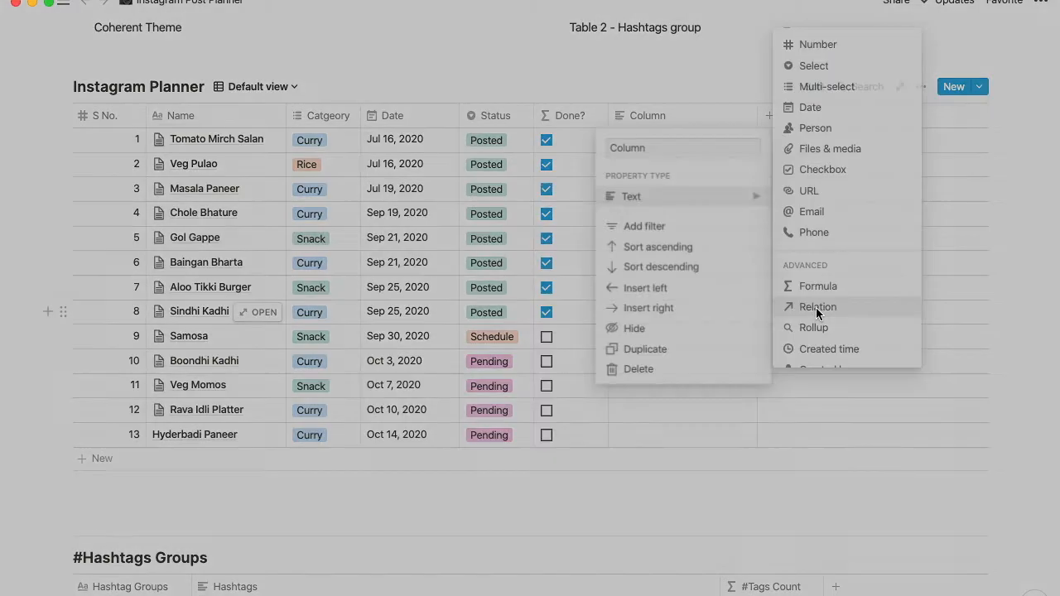
pyautogui.click(816, 307)
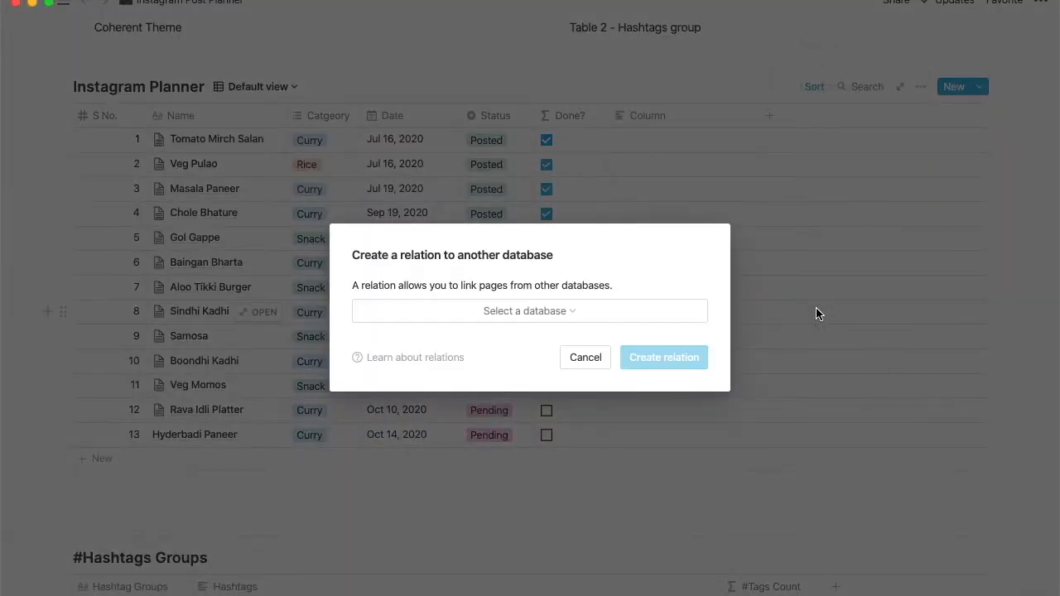
pyautogui.click(554, 311)
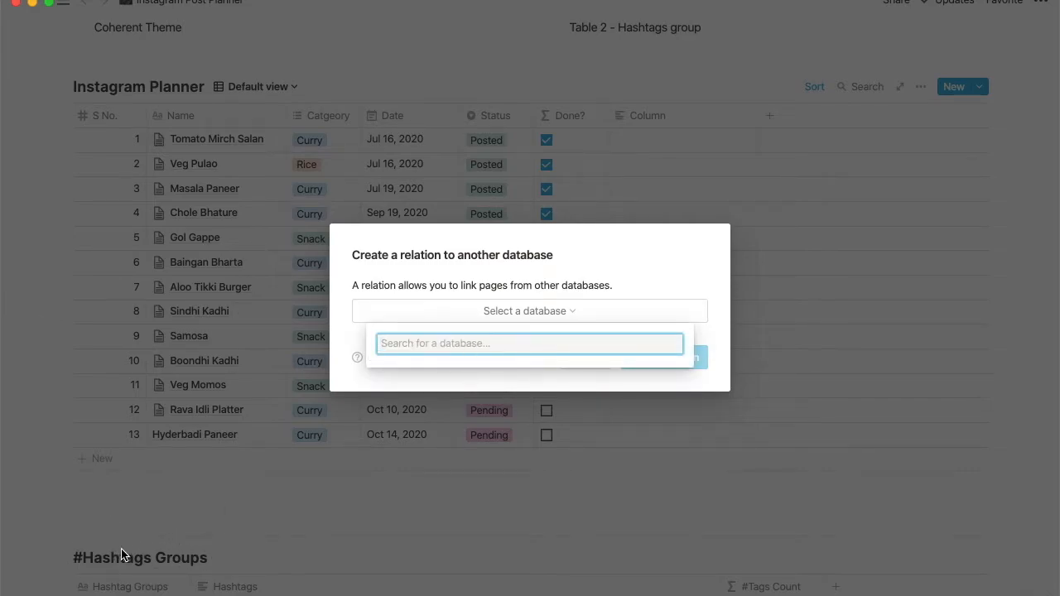
pyautogui.write('Hash')
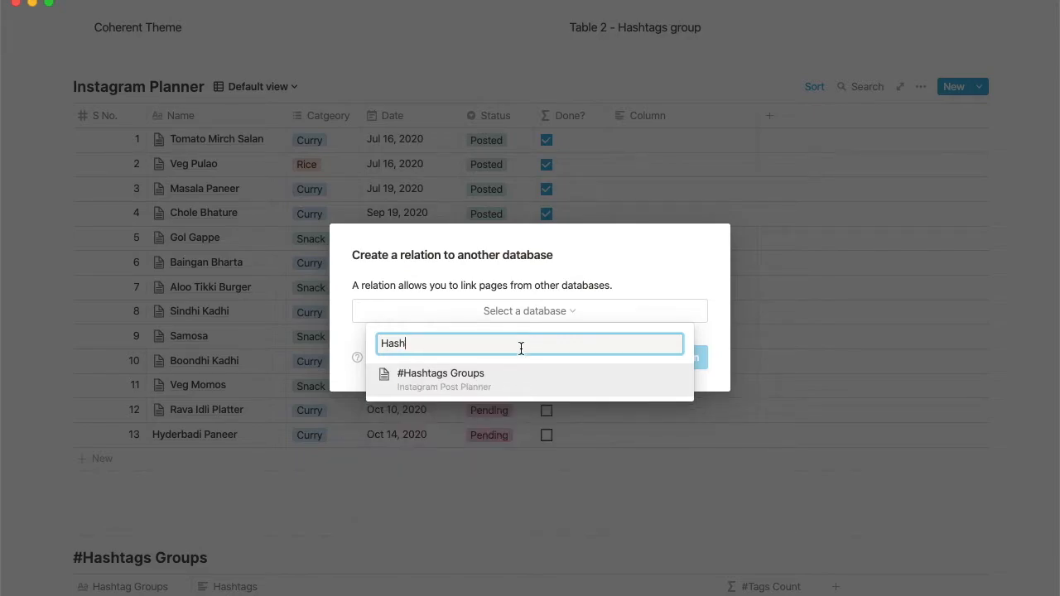
pyautogui.click(477, 382)
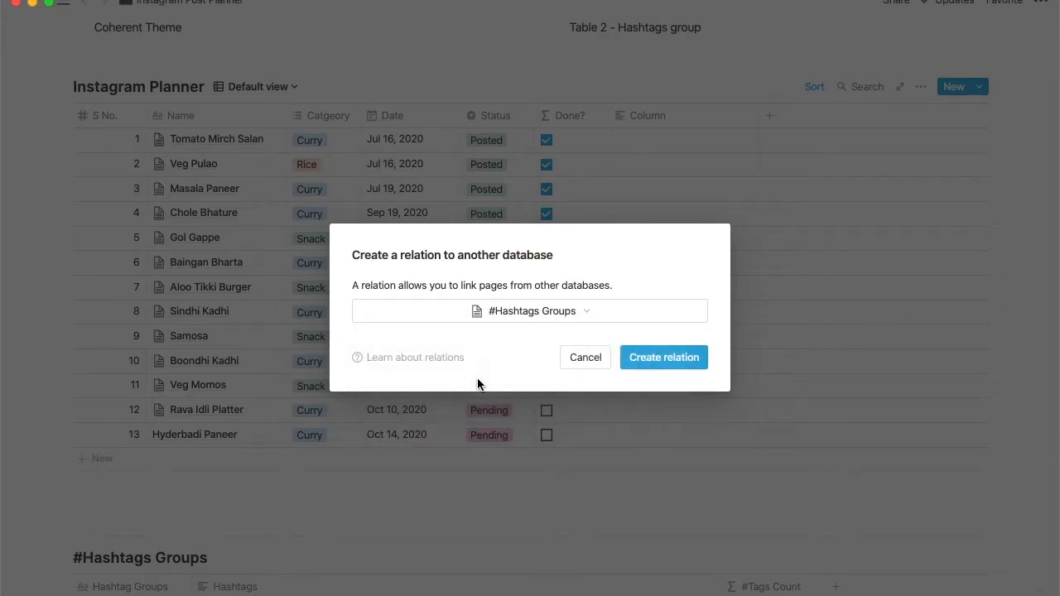
pyautogui.click(660, 359)
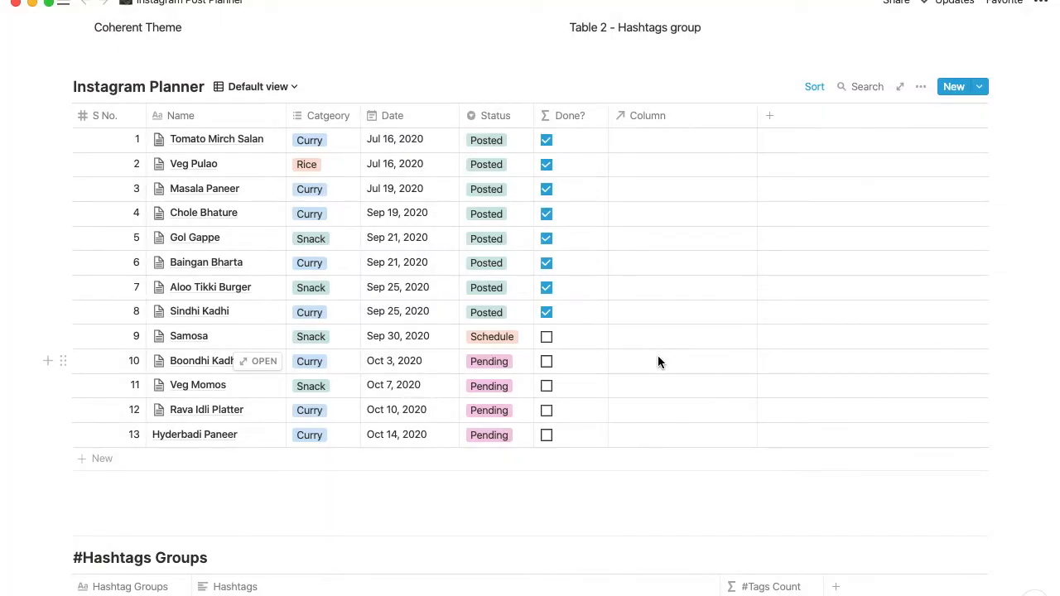
# Step: Rename the new relation column "Hashtag Groups" and narrow it to fit its heading
pyautogui.click(671, 116)
pyautogui.write('Hash')
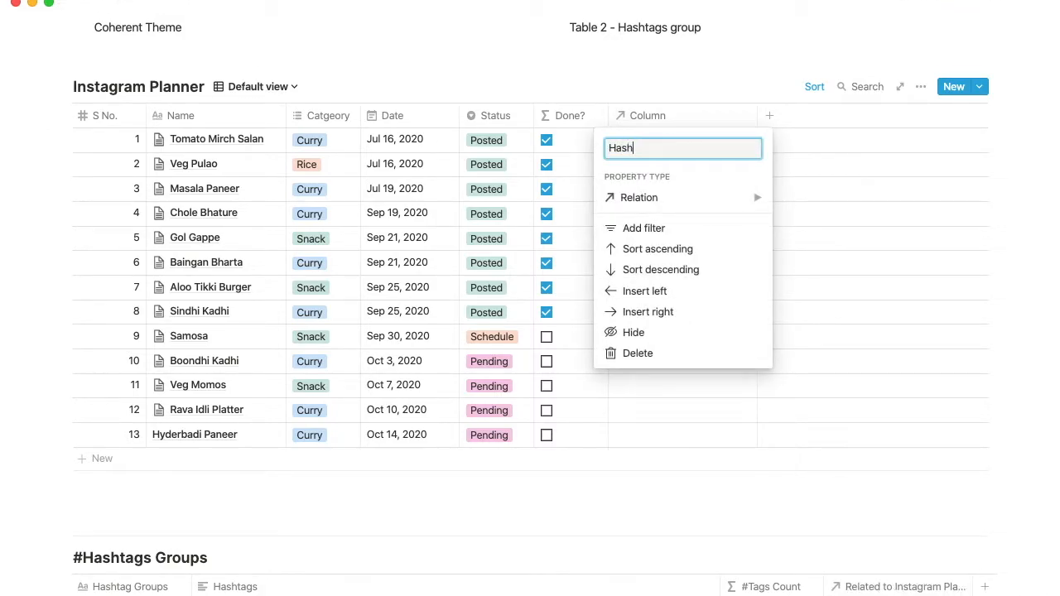
pyautogui.write('tah Groups')
pyautogui.press('Return')
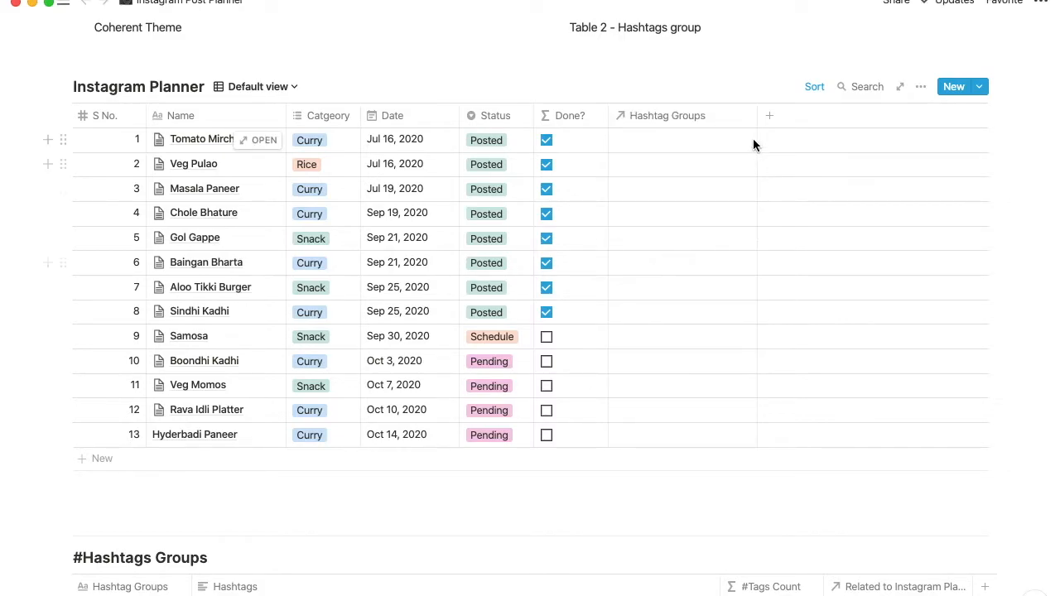
pyautogui.moveTo(756, 115); pyautogui.dragTo(713, 116)
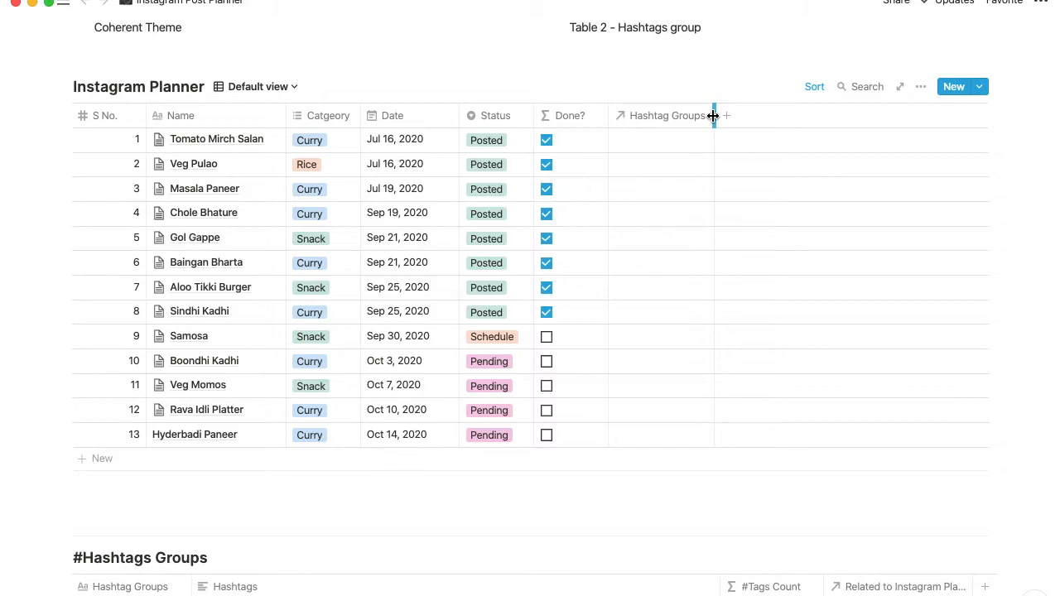
# Step: Examine the hashtag groups offered for the Samosa row's relation cell and compare them with the #Hashtags Groups table
pyautogui.scroll(-2, 646, 290)
pyautogui.scroll(1, 646, 290)
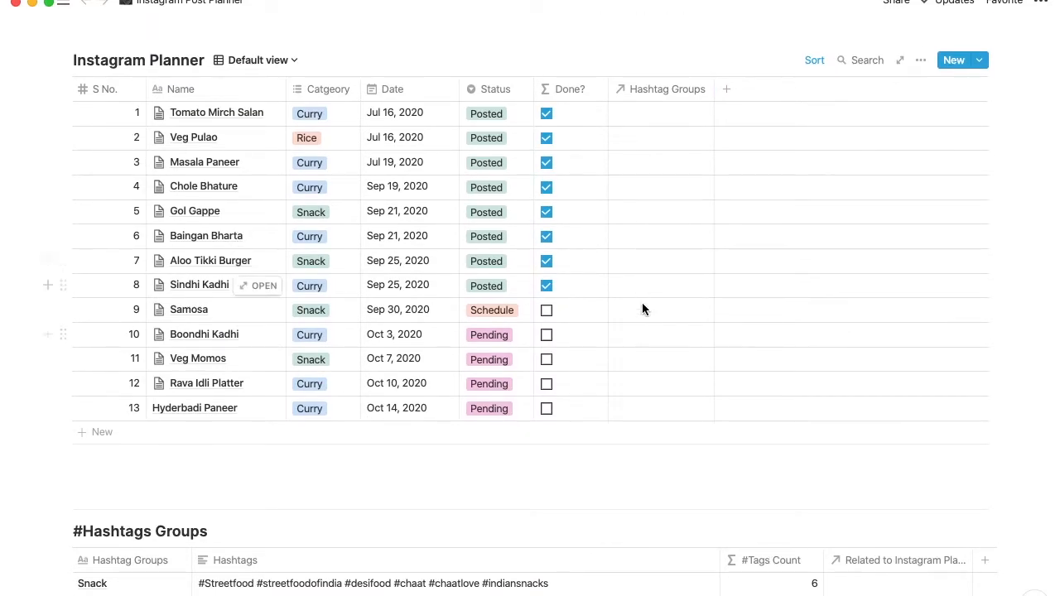
pyautogui.click(640, 320)
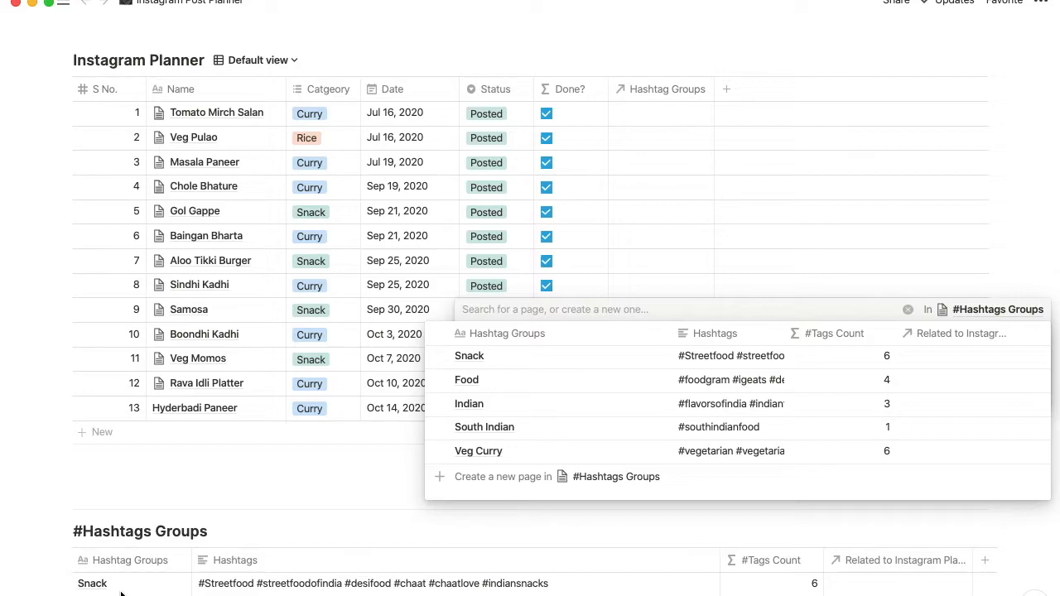
pyautogui.click(255, 495)
pyautogui.scroll(-5, 256, 488)
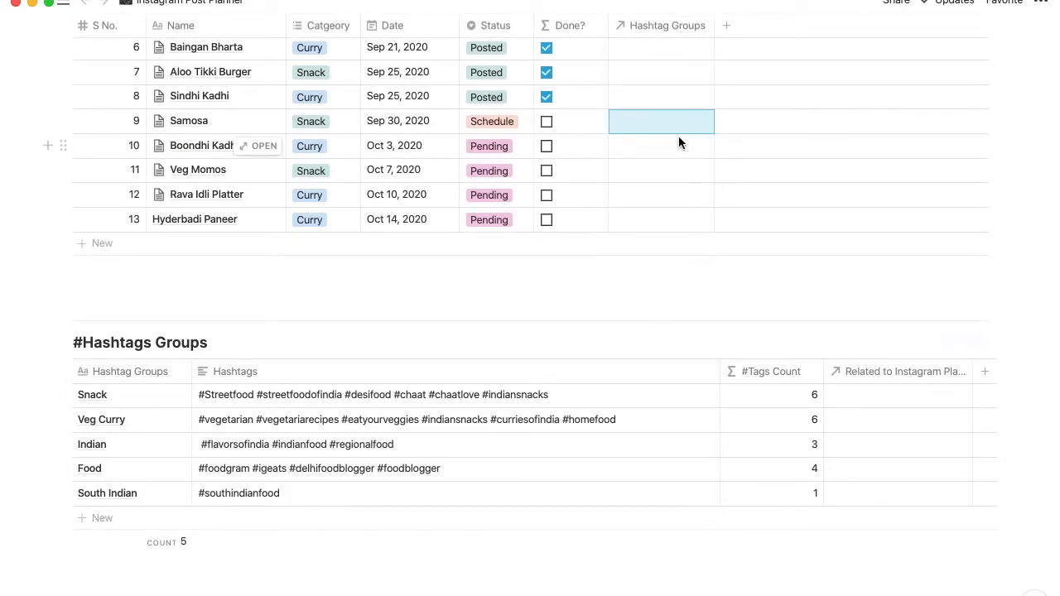
# Step: Link the Samosa post to the Snack group in its Hashtag Groups relation cell
pyautogui.scroll(2, 678, 141)
pyautogui.scroll(1, 678, 141)
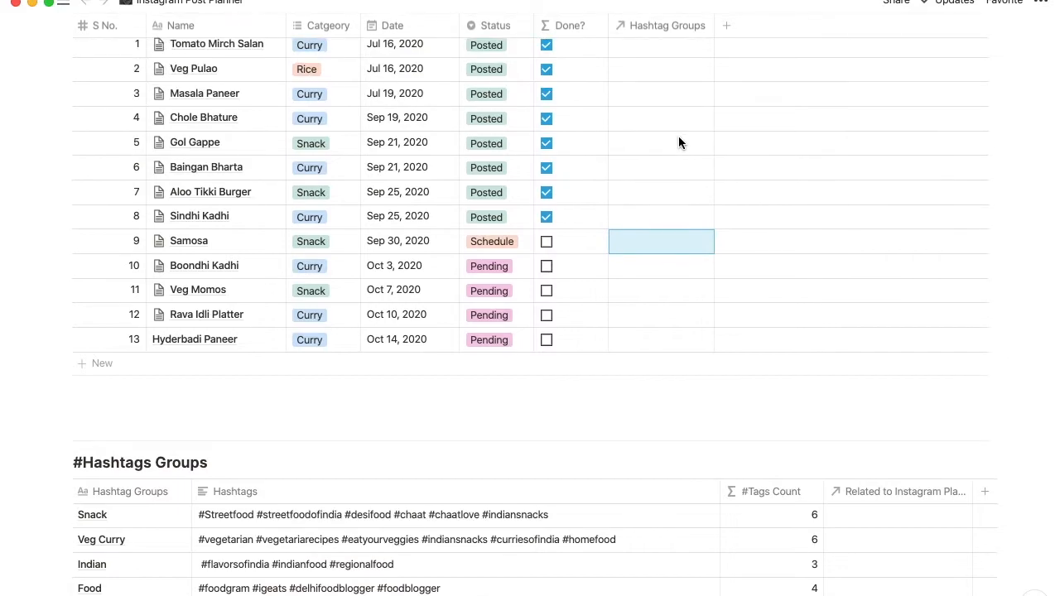
pyautogui.click(656, 240)
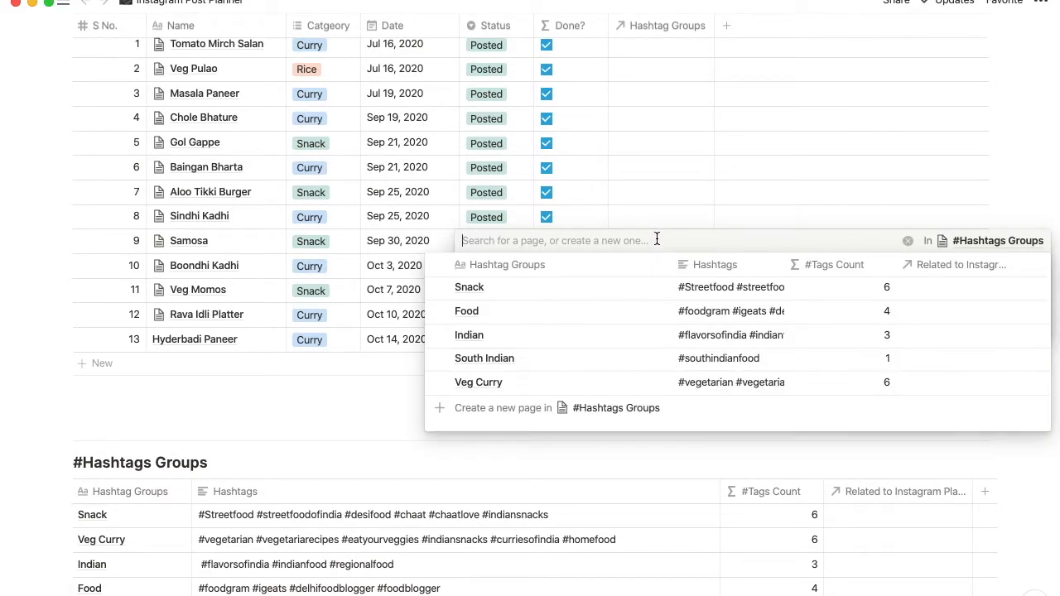
pyautogui.click(483, 298)
pyautogui.press('Escape')
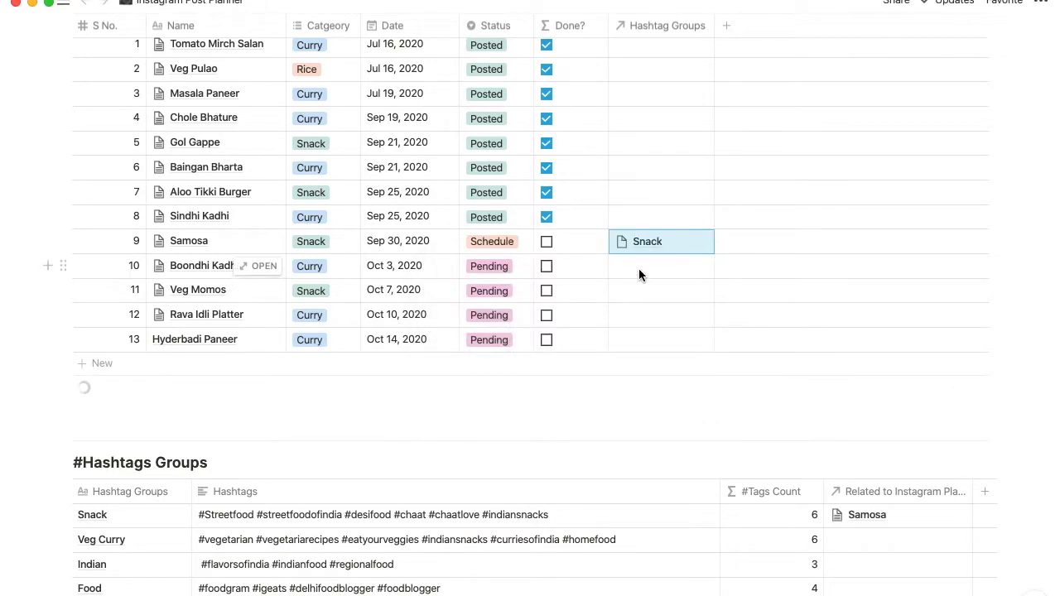
pyautogui.press('Return')
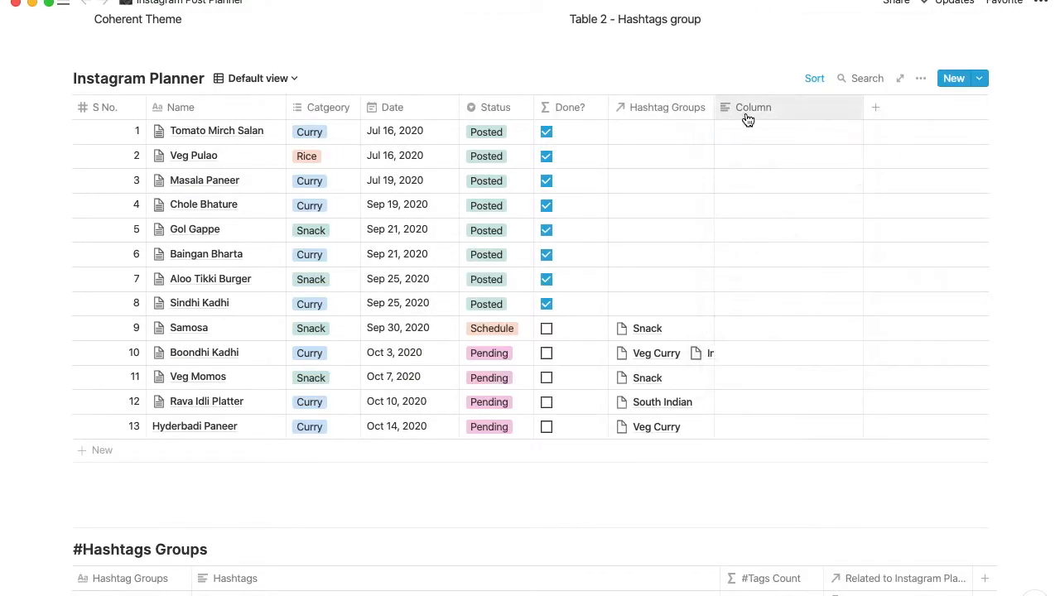
# Step: Make the new column after Hashtag Groups a Rollup and name it "Hashtags"
pyautogui.click(748, 115)
pyautogui.moveTo(795, 193)
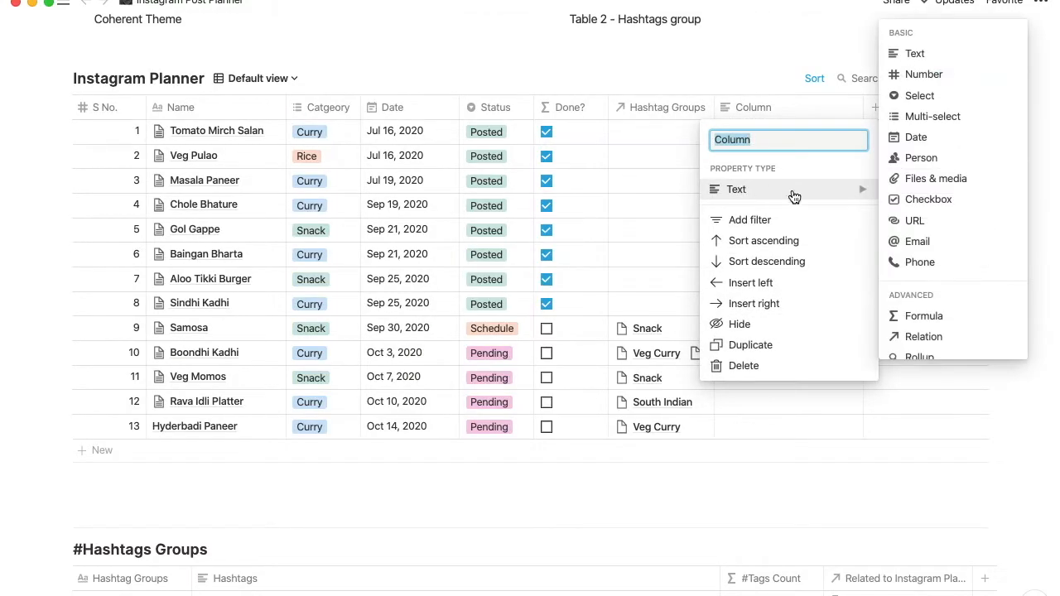
pyautogui.scroll(-1, 915, 278)
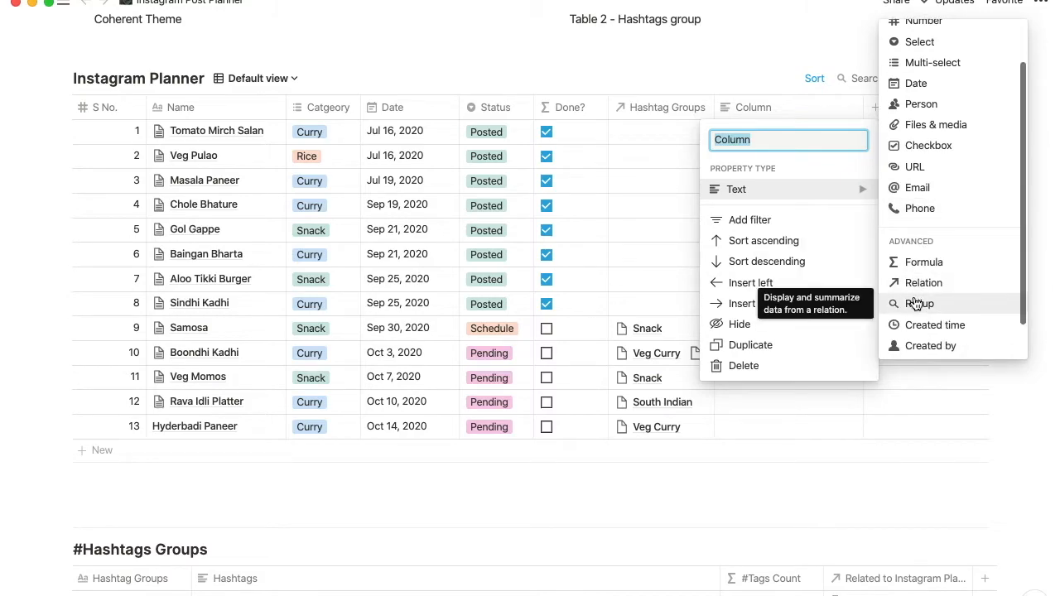
pyautogui.click(914, 301)
pyautogui.click(757, 103)
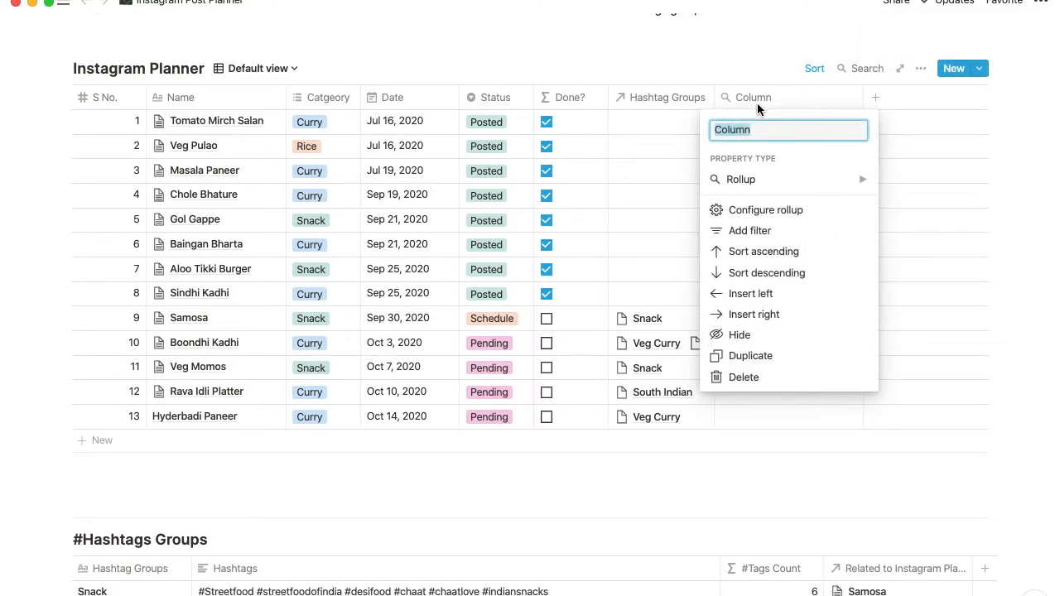
pyautogui.write('Hashtag')
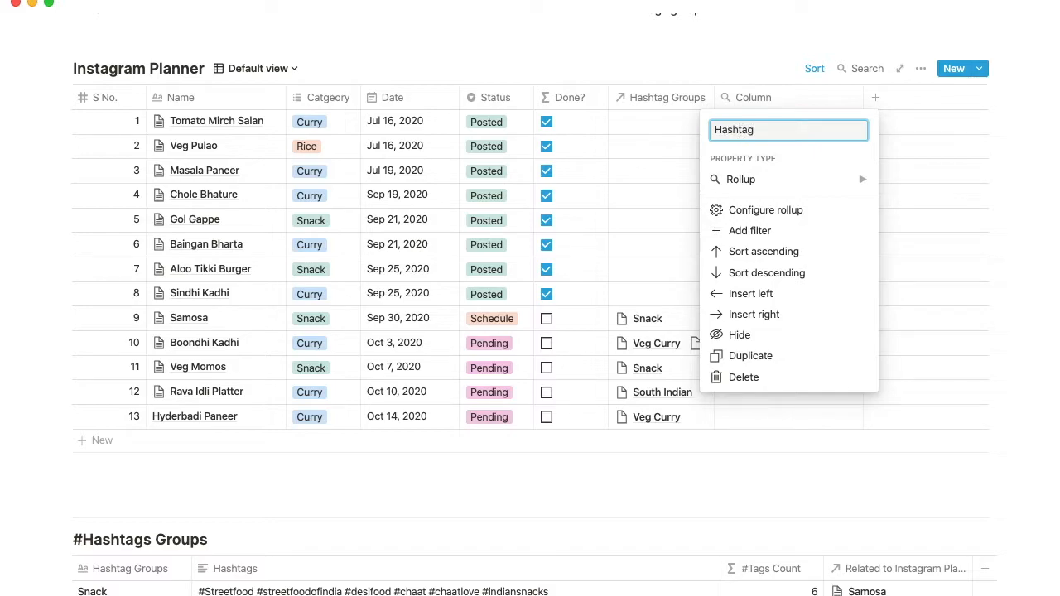
pyautogui.write('s')
pyautogui.press('Return')
# Step: Configure the Hashtags rollup to use the Hashtag Groups relation and display its Hashtags property
pyautogui.scroll(-1, 837, 296)
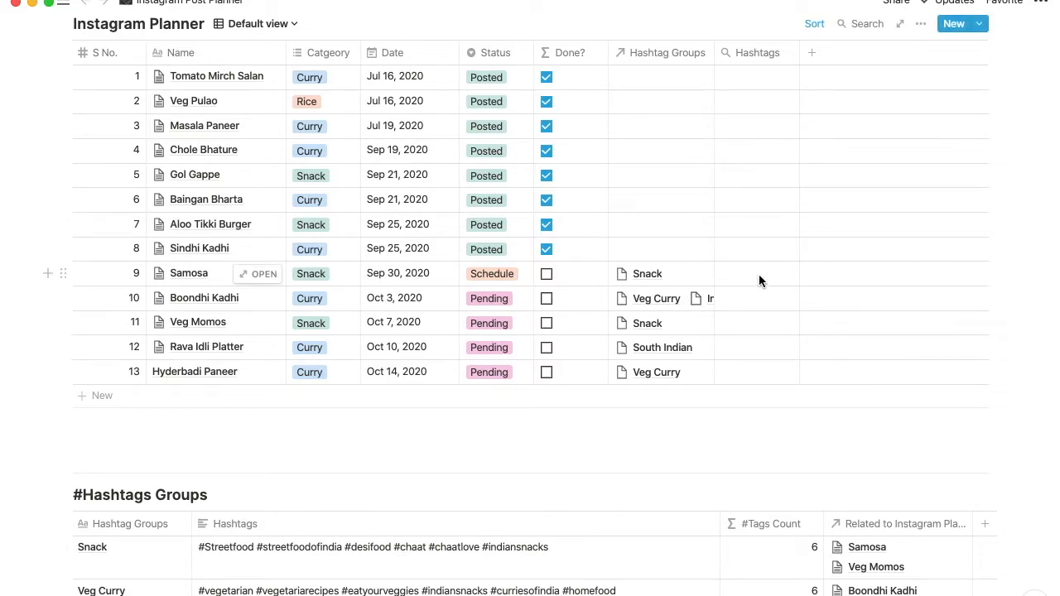
pyautogui.click(761, 76)
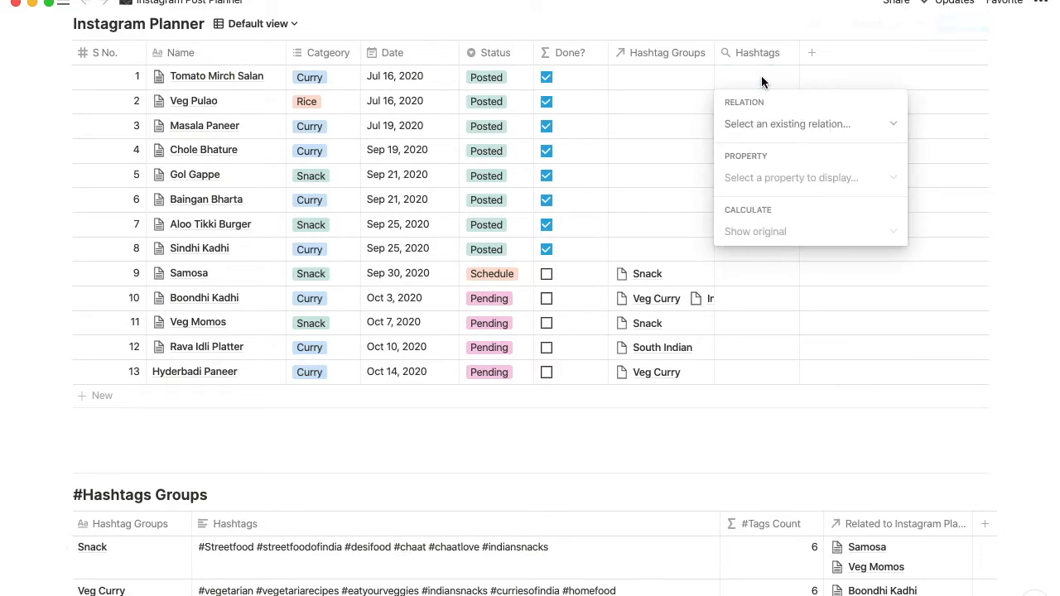
pyautogui.click(769, 125)
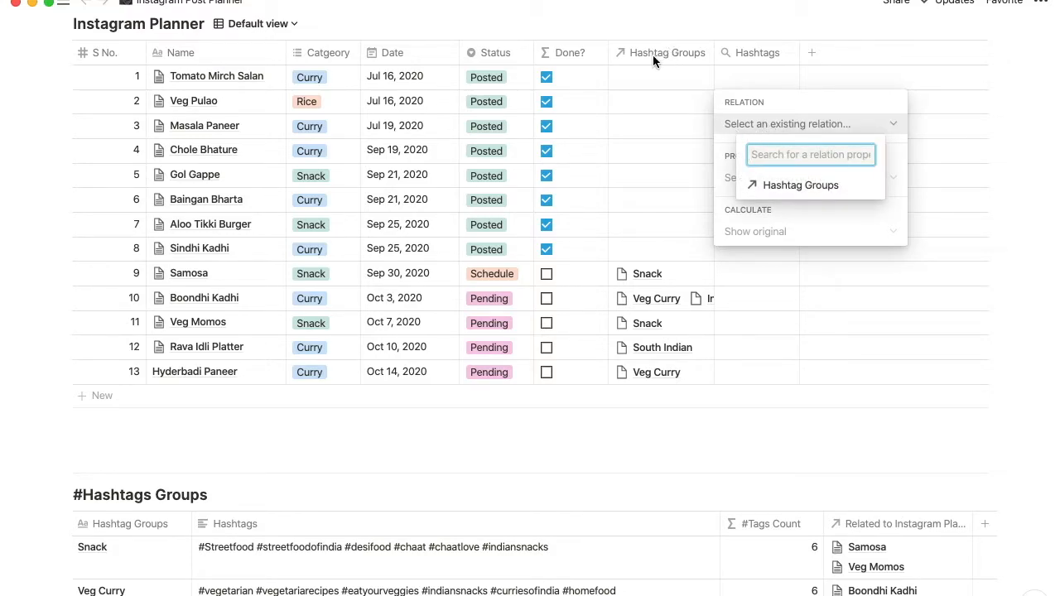
pyautogui.click(776, 187)
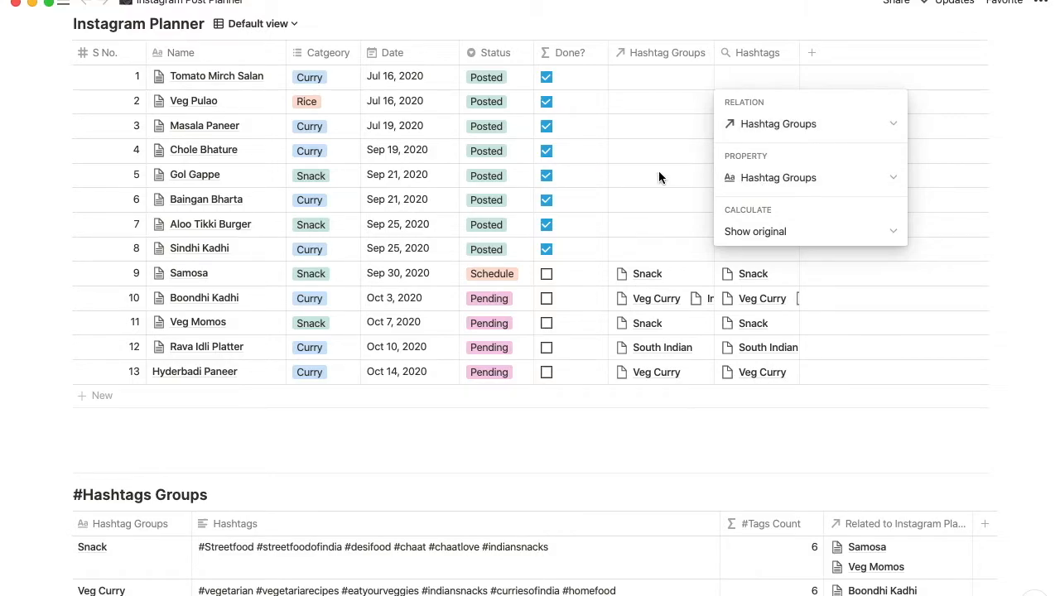
pyautogui.click(793, 180)
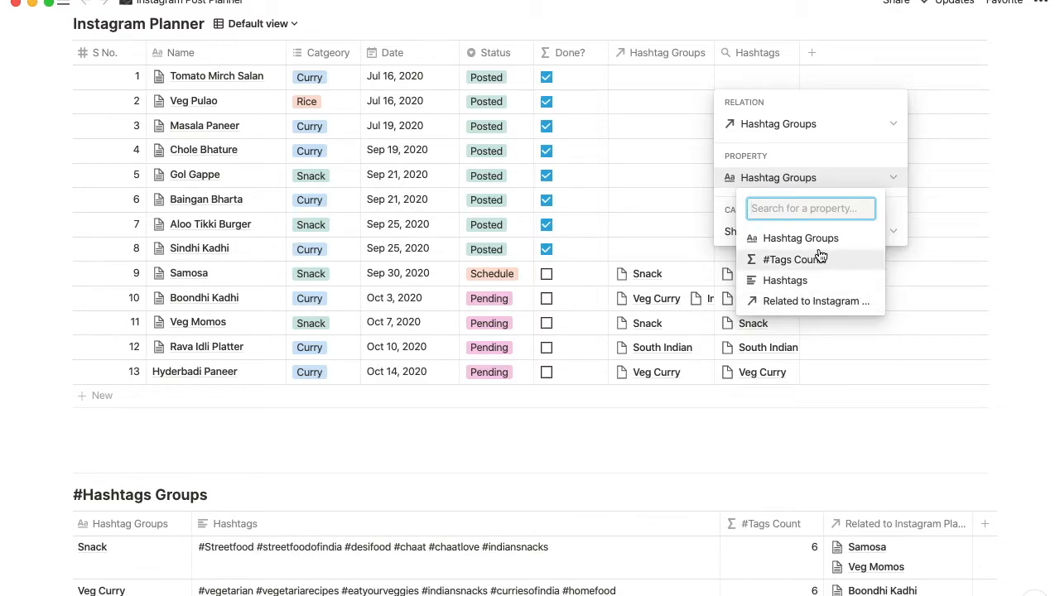
pyautogui.click(783, 287)
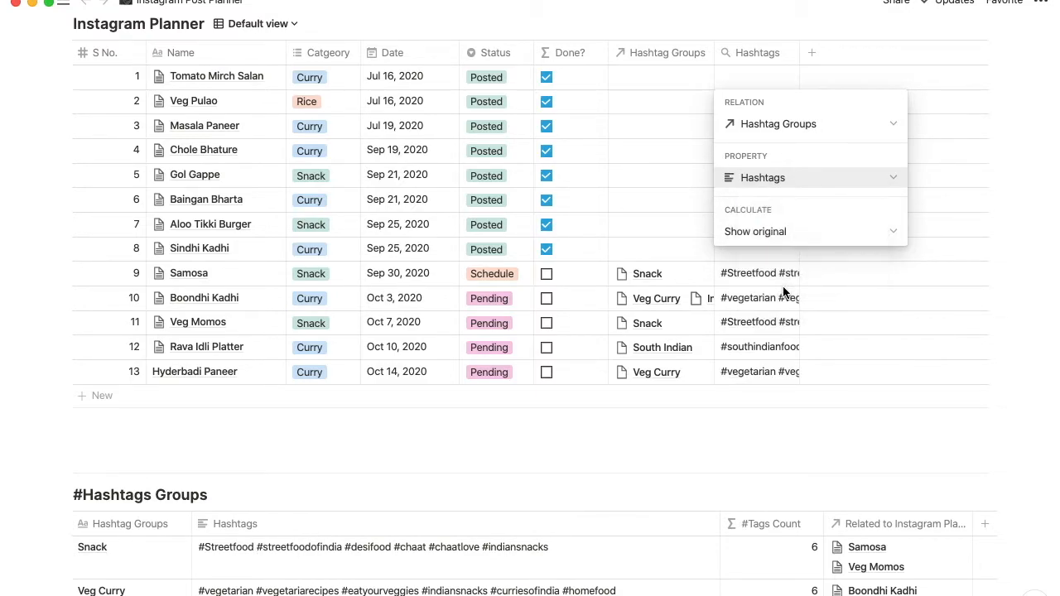
pyautogui.click(654, 252)
# Step: Turn on cell wrapping for the Instagram Planner table
pyautogui.click(925, 25)
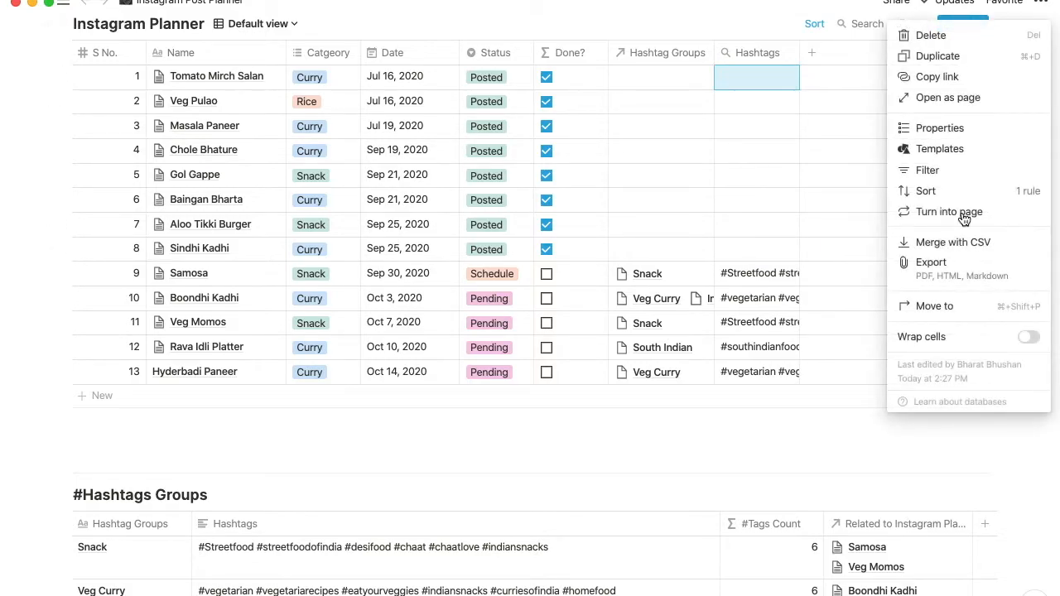
pyautogui.click(1025, 339)
pyautogui.click(867, 332)
pyautogui.click(867, 331)
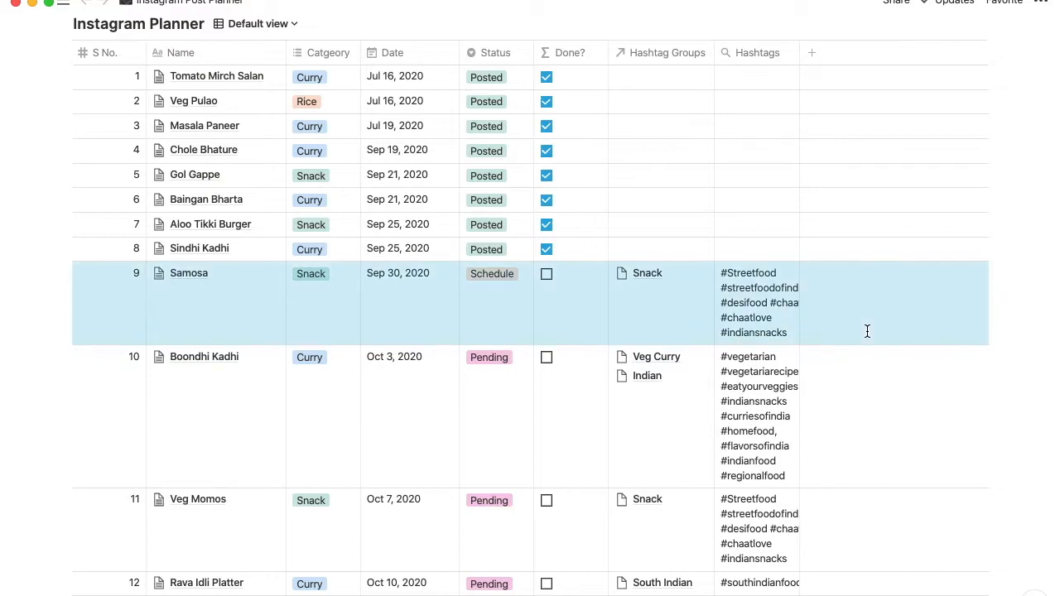
# Step: Add a Rollup column named "Total Hastags" after Hashtags in the Instagram Planner table
pyautogui.scroll(-5, 867, 331)
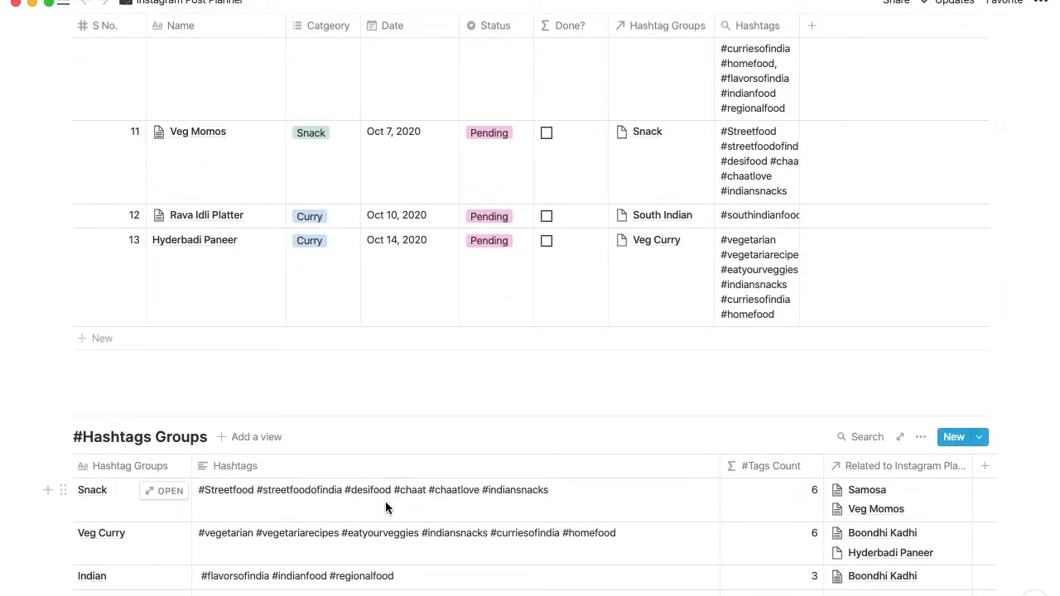
pyautogui.scroll(3, 386, 504)
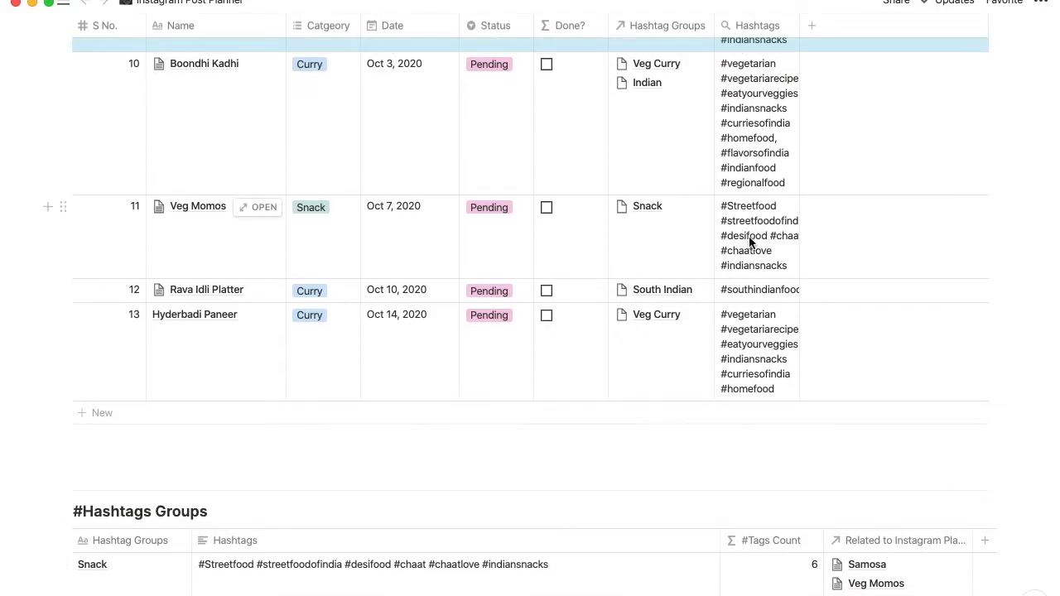
pyautogui.scroll(-1, 749, 232)
pyautogui.scroll(6, 749, 233)
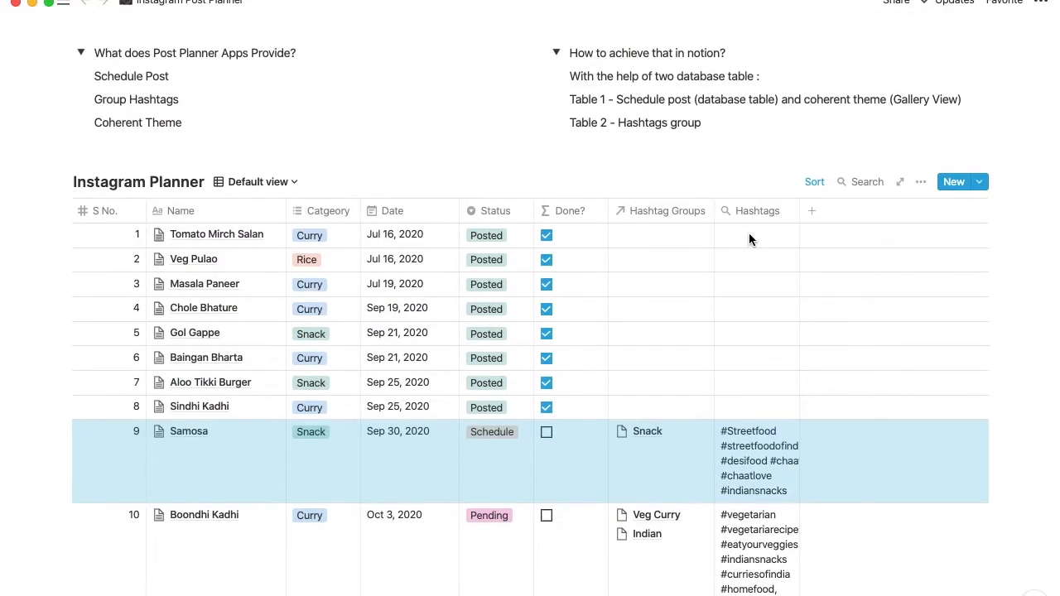
pyautogui.click(814, 215)
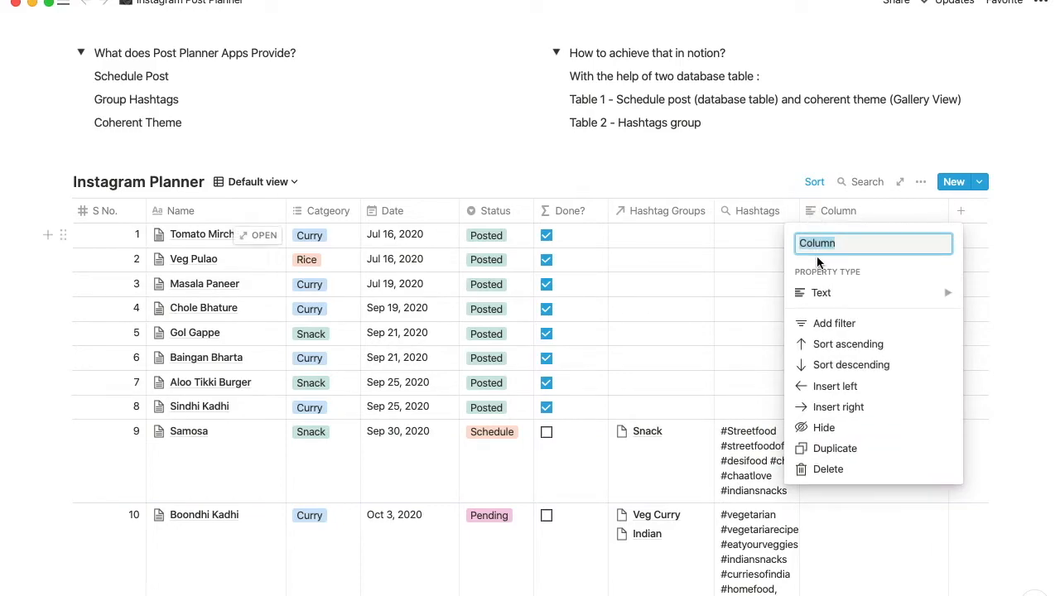
pyautogui.moveTo(824, 295)
pyautogui.scroll(-2, 730, 368)
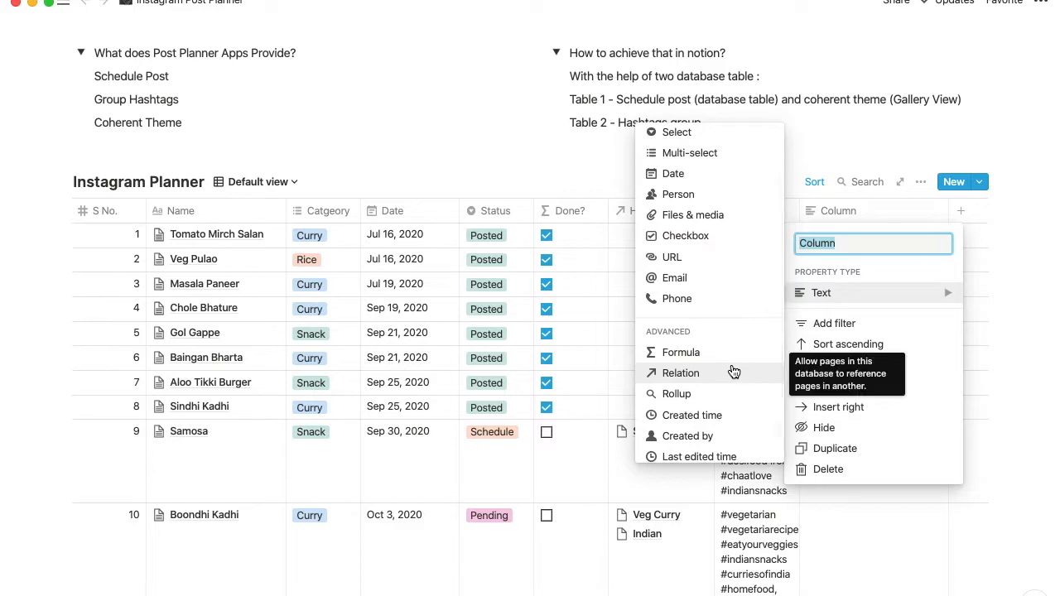
pyautogui.click(691, 396)
pyautogui.click(829, 214)
pyautogui.write('Total Hastags')
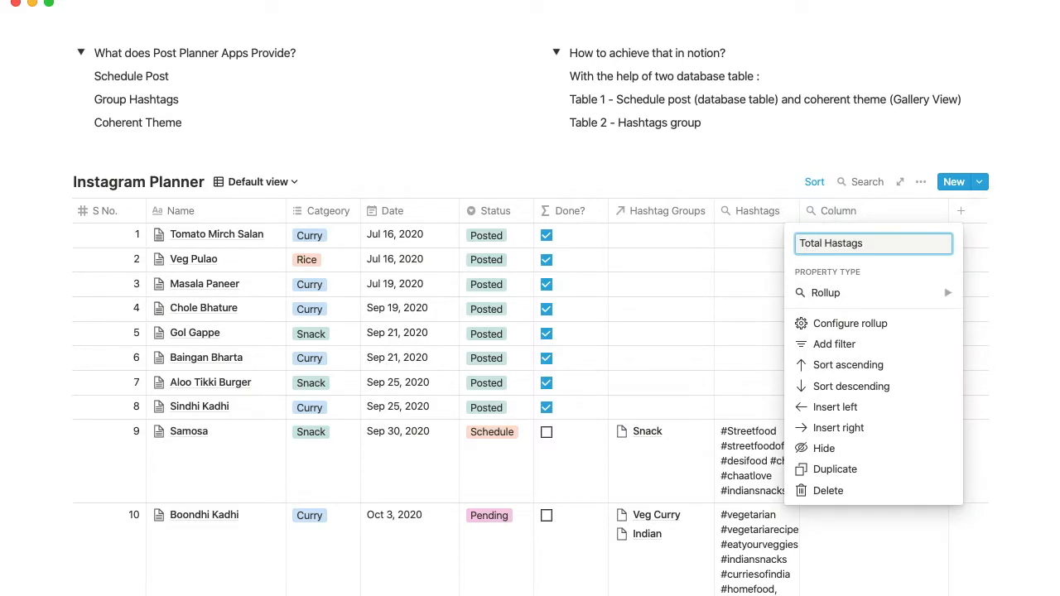
pyautogui.press('Return')
# Step: Configure the Total Hastags rollup to use the Hashtag Groups relation and display its #Tags Count property
pyautogui.scroll(-3, 876, 220)
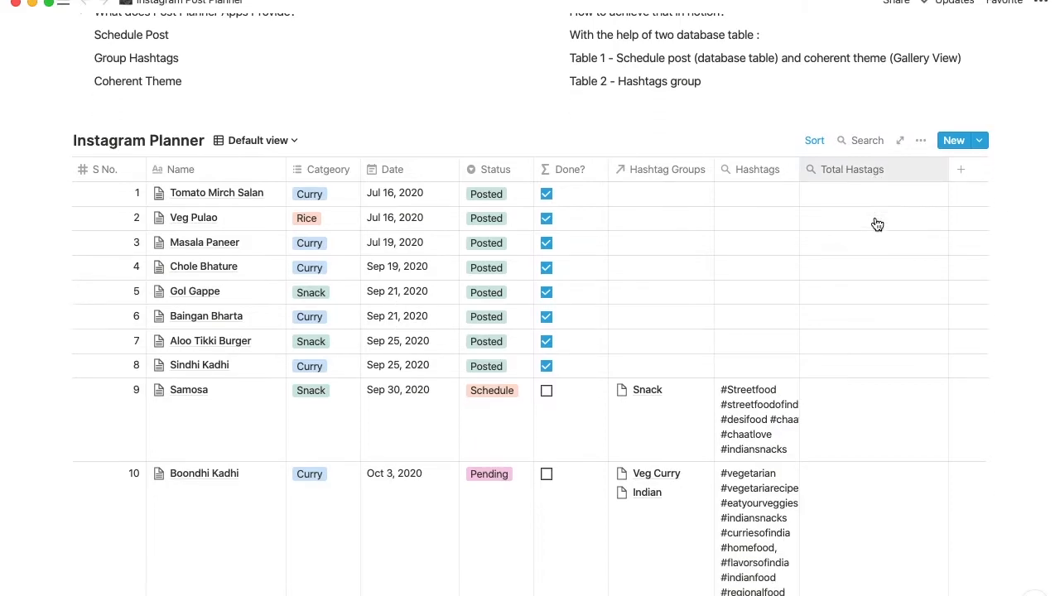
pyautogui.click(870, 133)
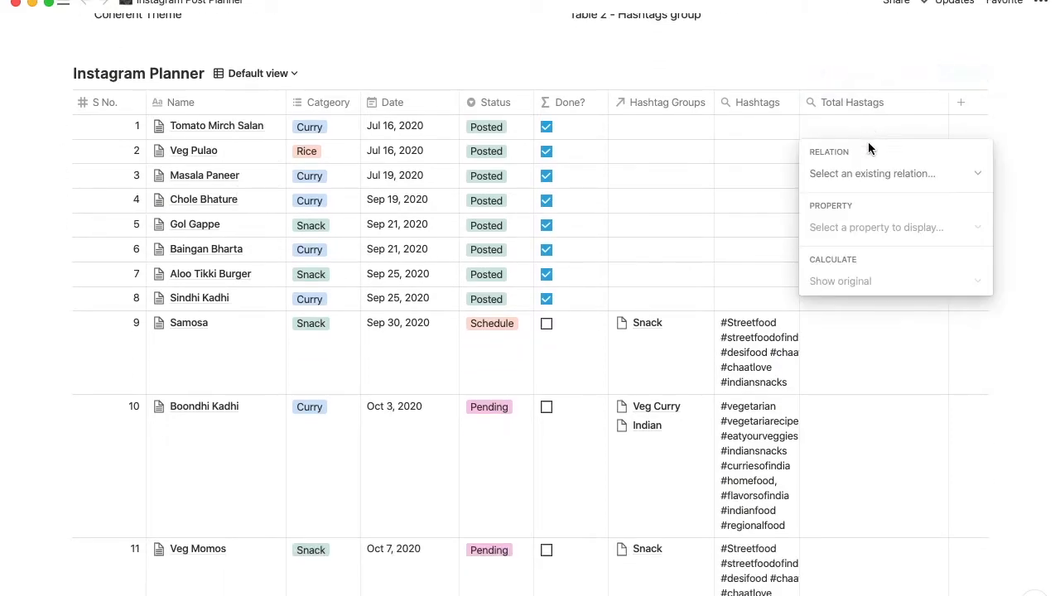
pyautogui.click(828, 174)
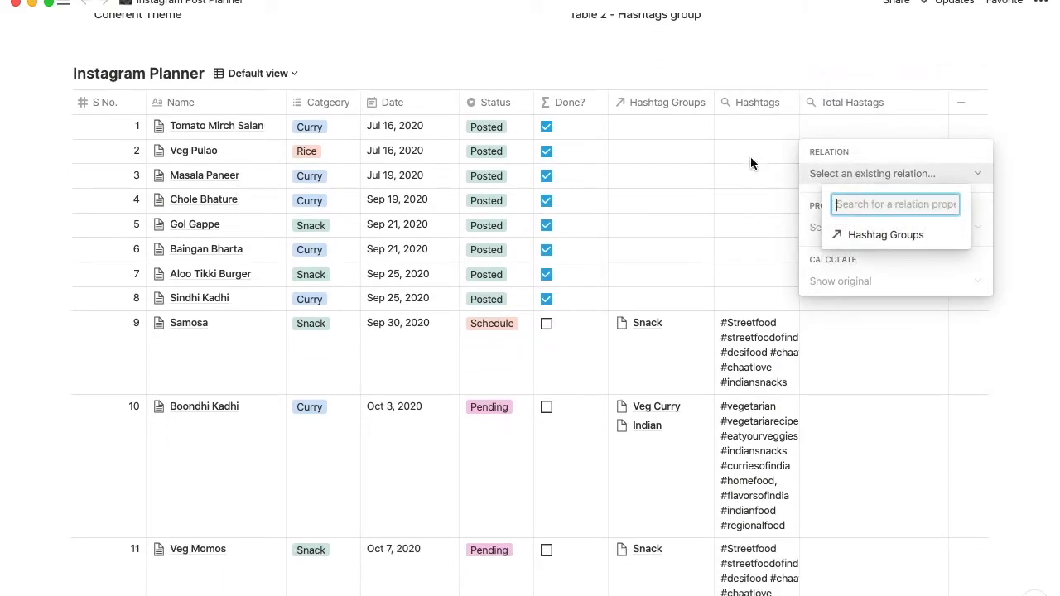
pyautogui.click(877, 234)
pyautogui.click(855, 225)
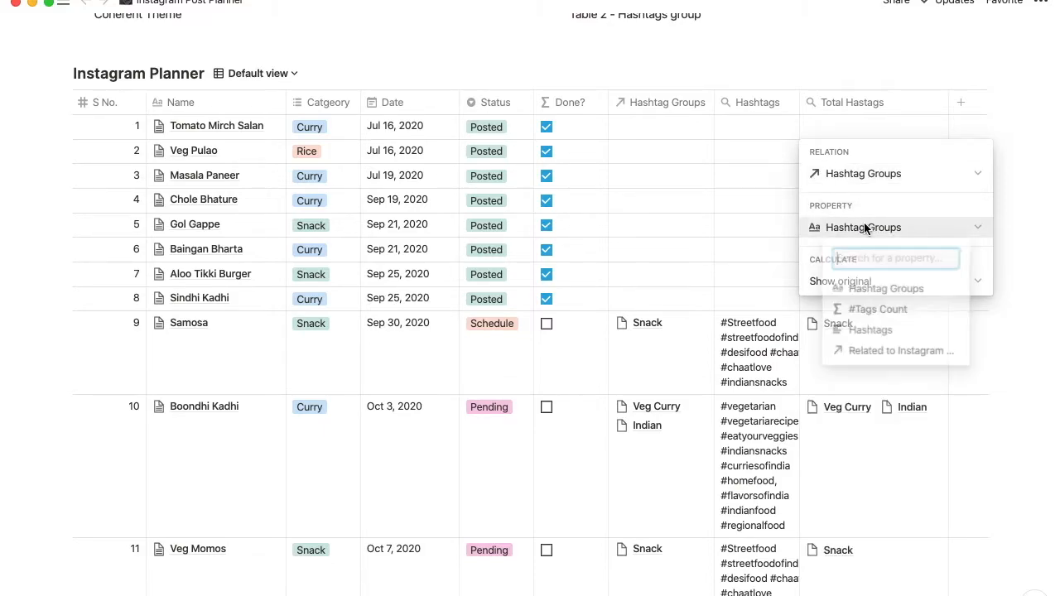
pyautogui.click(857, 313)
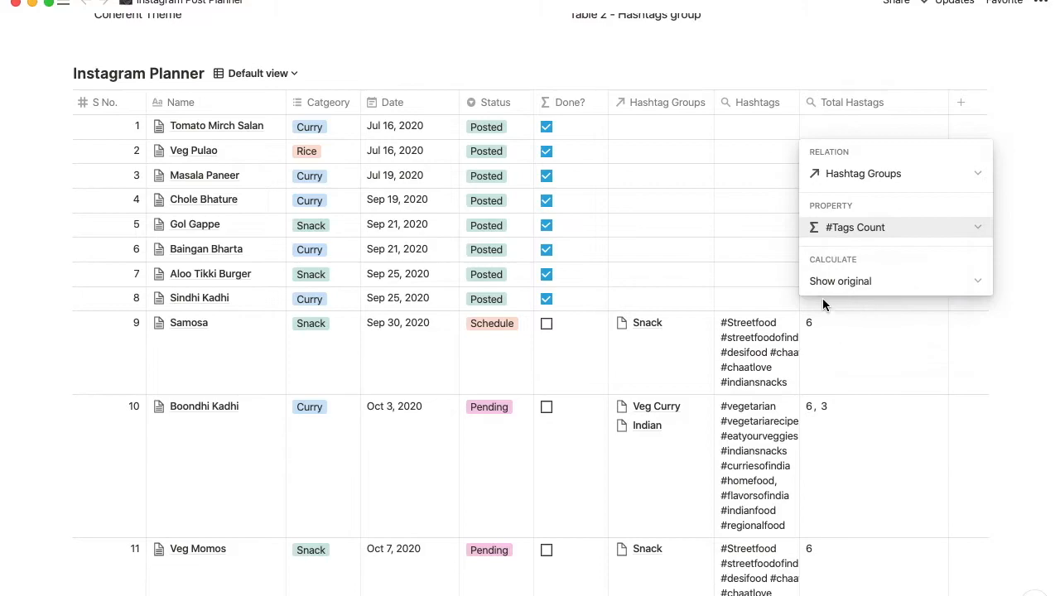
pyautogui.press('Escape')
pyautogui.click(711, 260)
pyautogui.press('Escape')
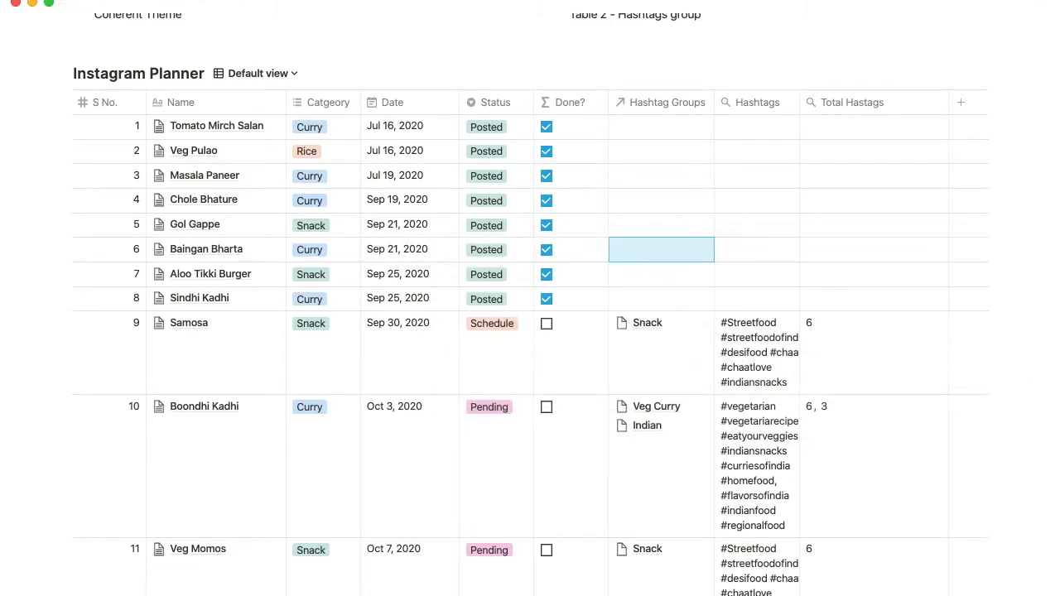
# Step: Compare the Total Hastags values of the planned posts with #Tags Count in the #Hashtags Groups table
pyautogui.scroll(-2, 730, 206)
pyautogui.scroll(-10, 748, 346)
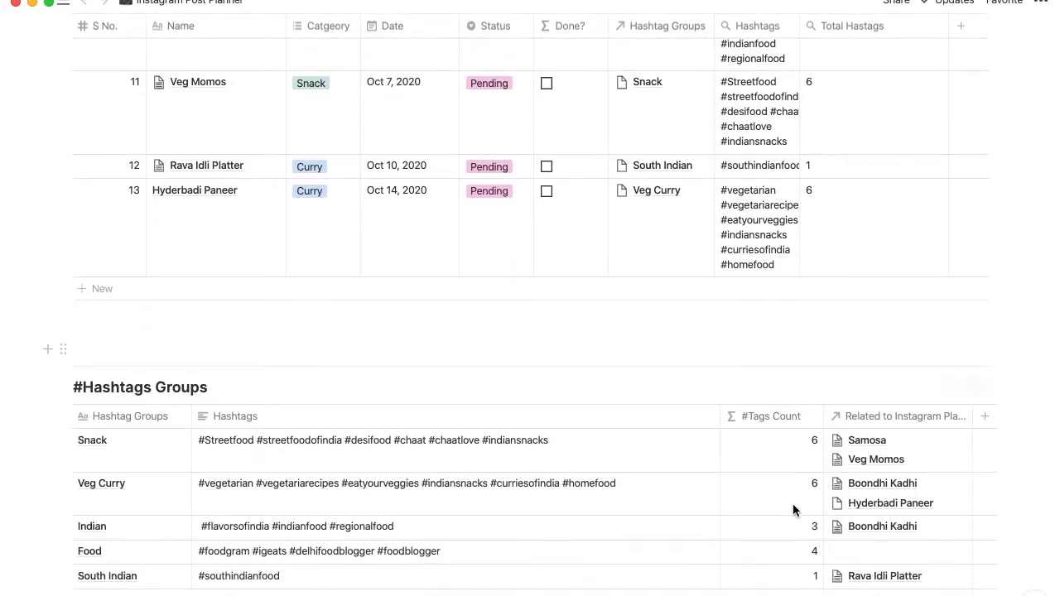
pyautogui.scroll(10, 767, 474)
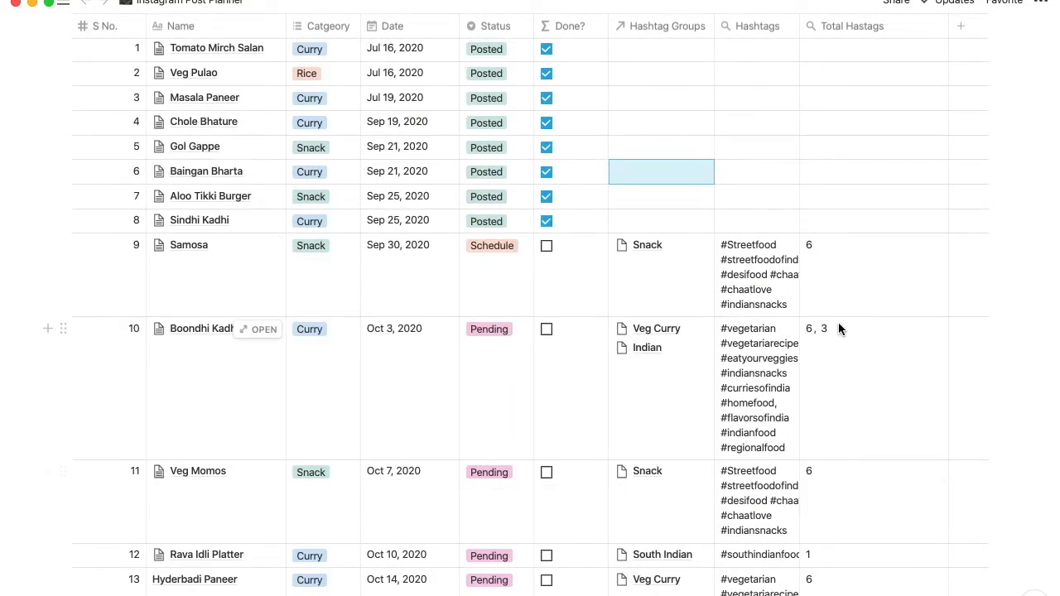
pyautogui.scroll(9, 844, 333)
pyautogui.scroll(-5, 853, 320)
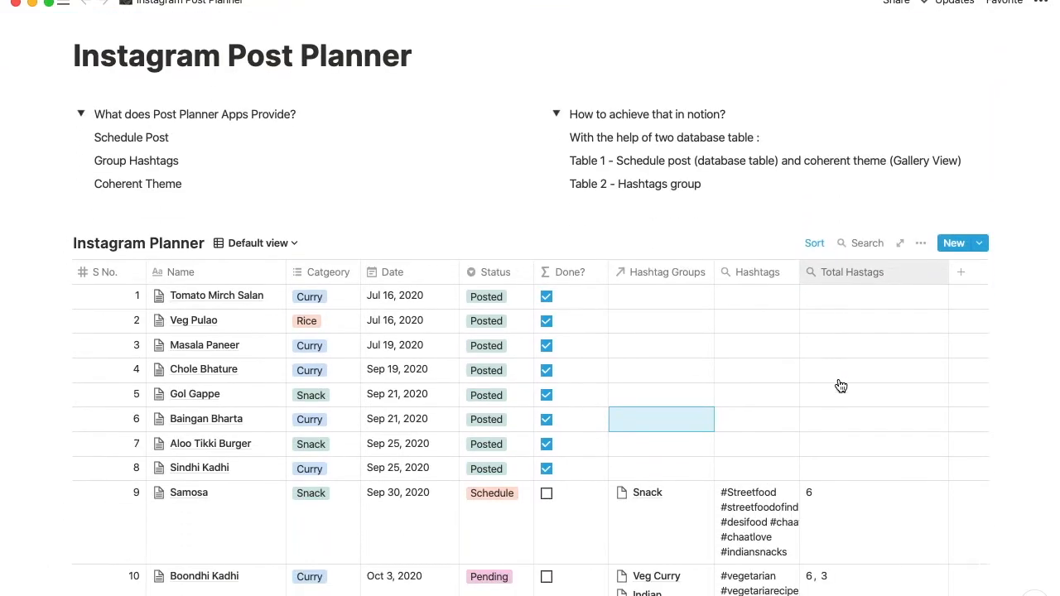
pyautogui.click(861, 162)
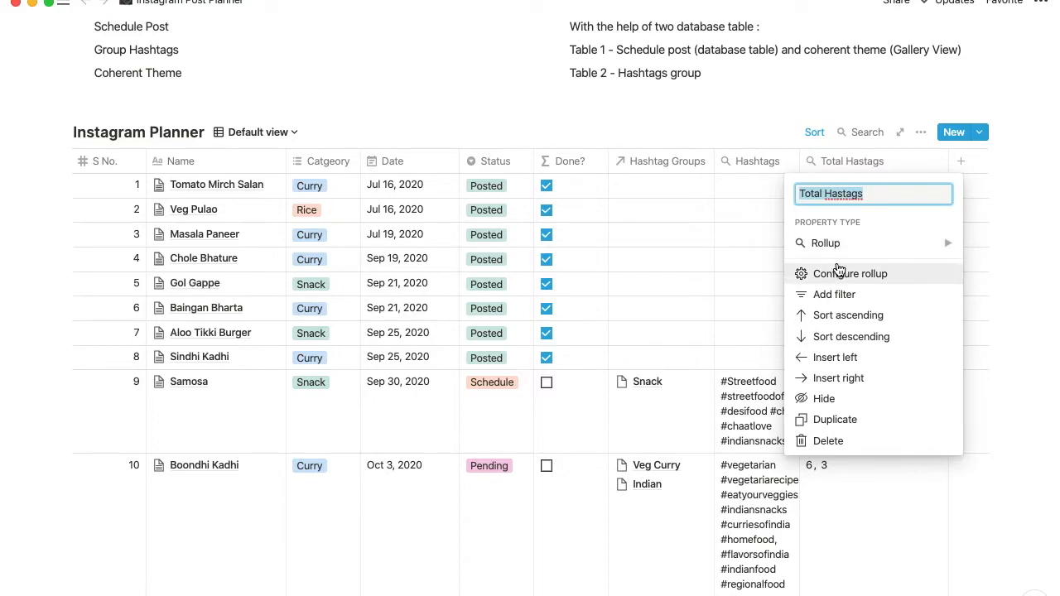
pyautogui.moveTo(826, 243)
pyautogui.click(625, 274)
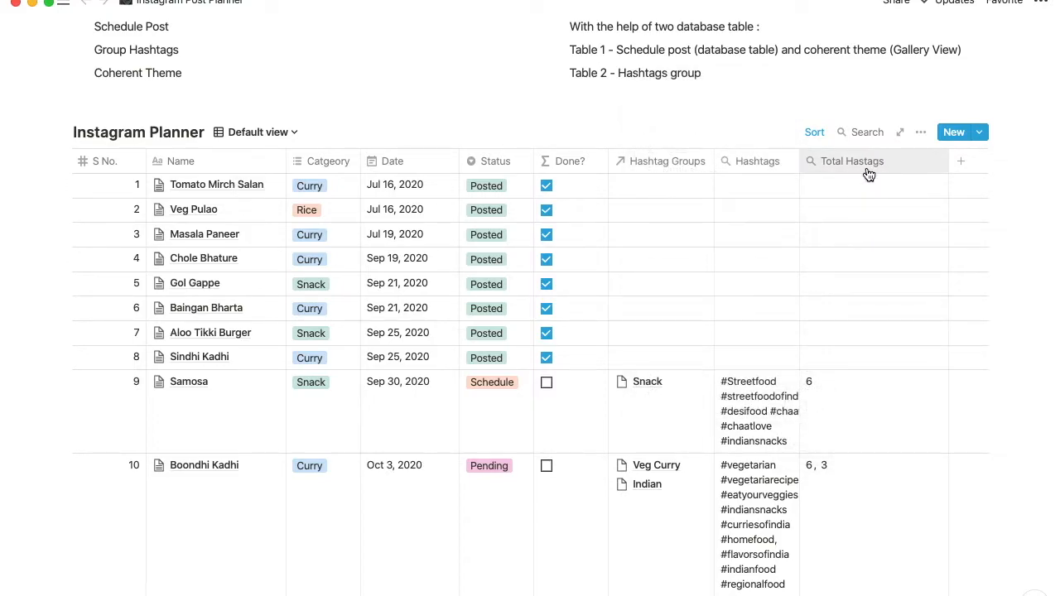
# Step: Set the Total Hastags rollup in the Instagram Planner table to calculate the Sum of #Tags Count
pyautogui.click(845, 195)
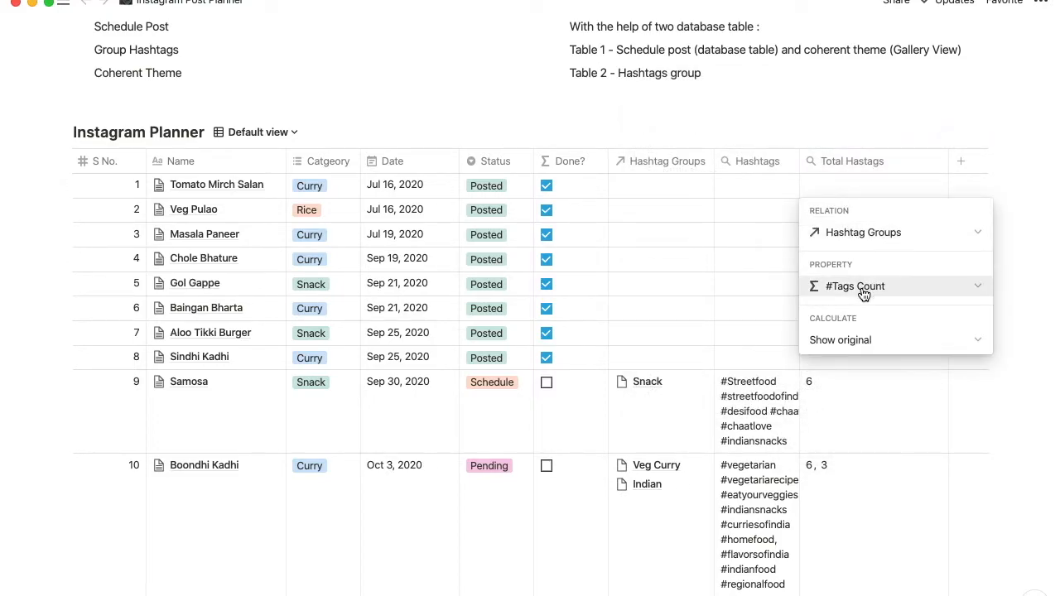
pyautogui.click(870, 341)
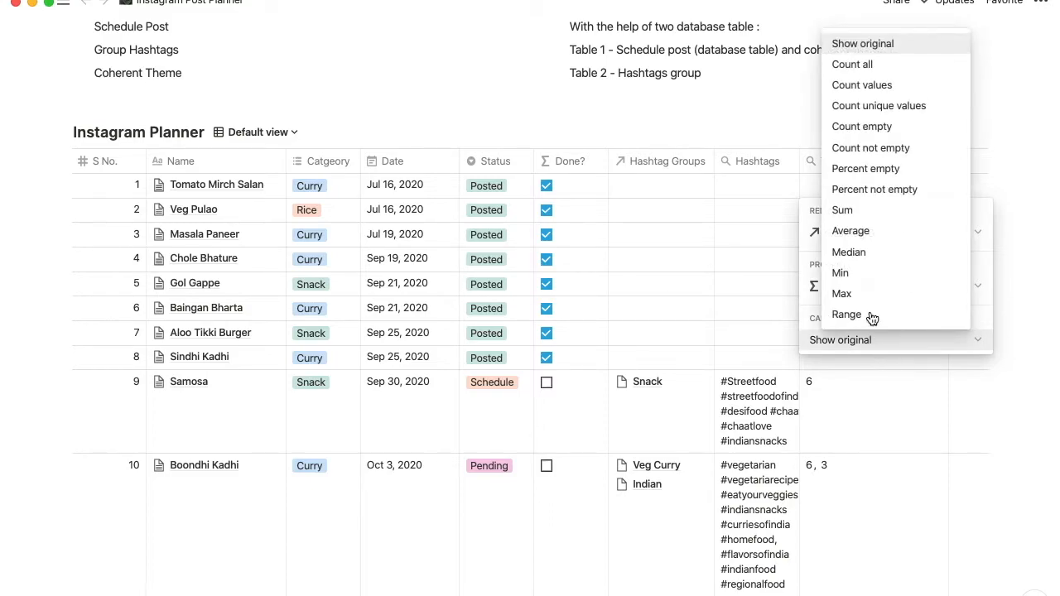
pyautogui.click(853, 209)
pyautogui.click(711, 245)
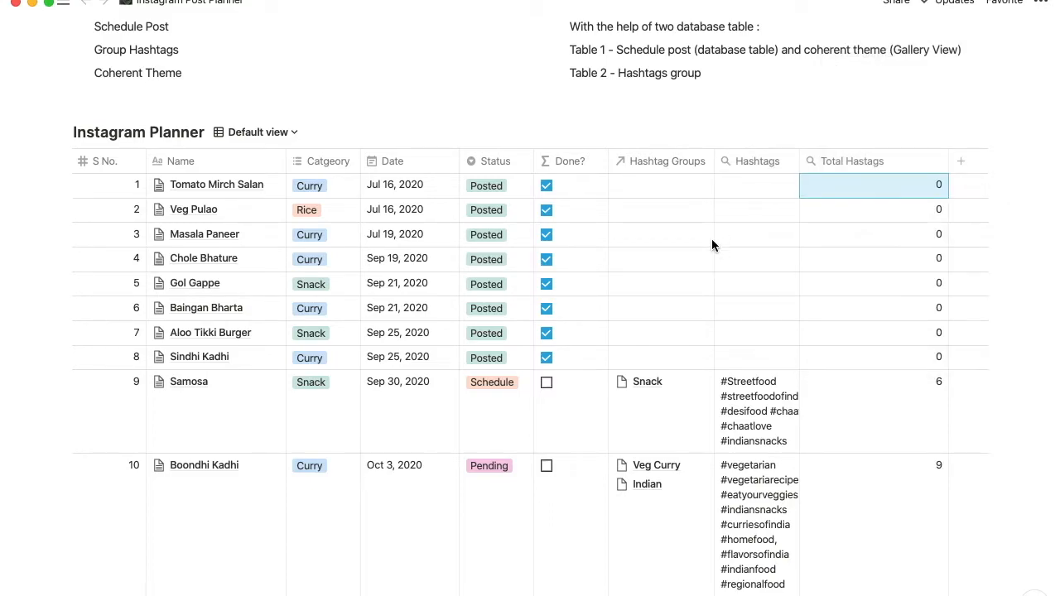
pyautogui.scroll(-6, 712, 246)
pyautogui.scroll(2, 712, 239)
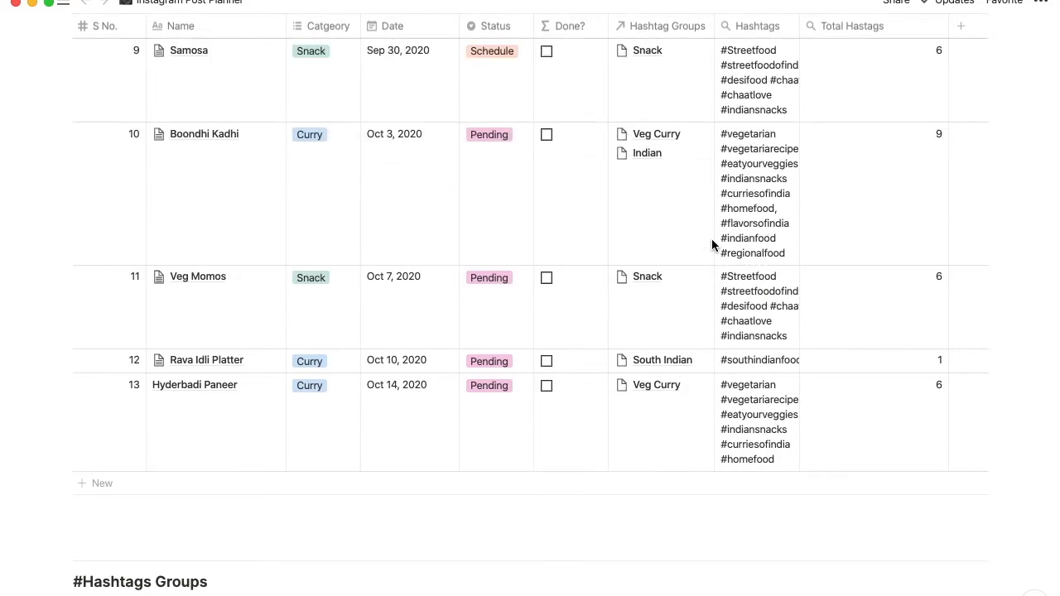
pyautogui.scroll(1, 891, 199)
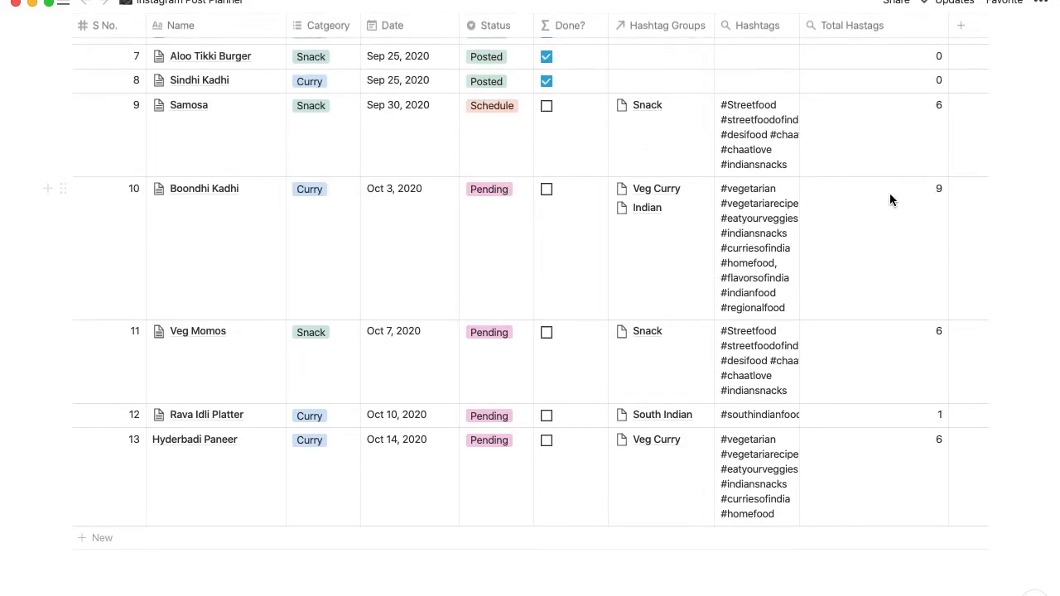
# Step: Add "#snack" to the Snack group's hashtags in the #Hashtags Groups table and check the planner's Hashtags and Total Hastags columns
pyautogui.scroll(-3, 890, 199)
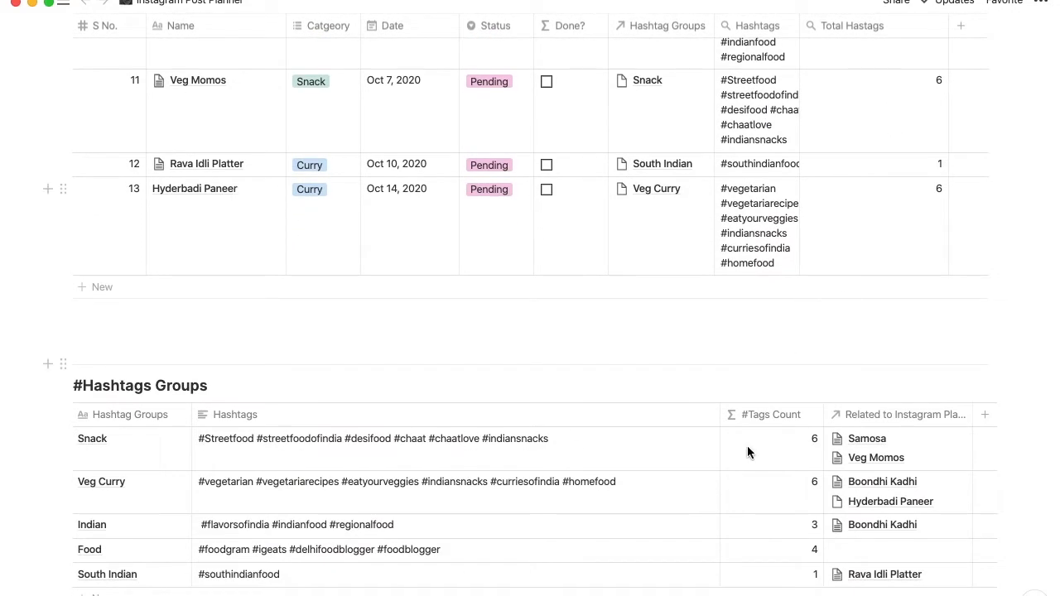
pyautogui.click(615, 445)
pyautogui.write('#snack')
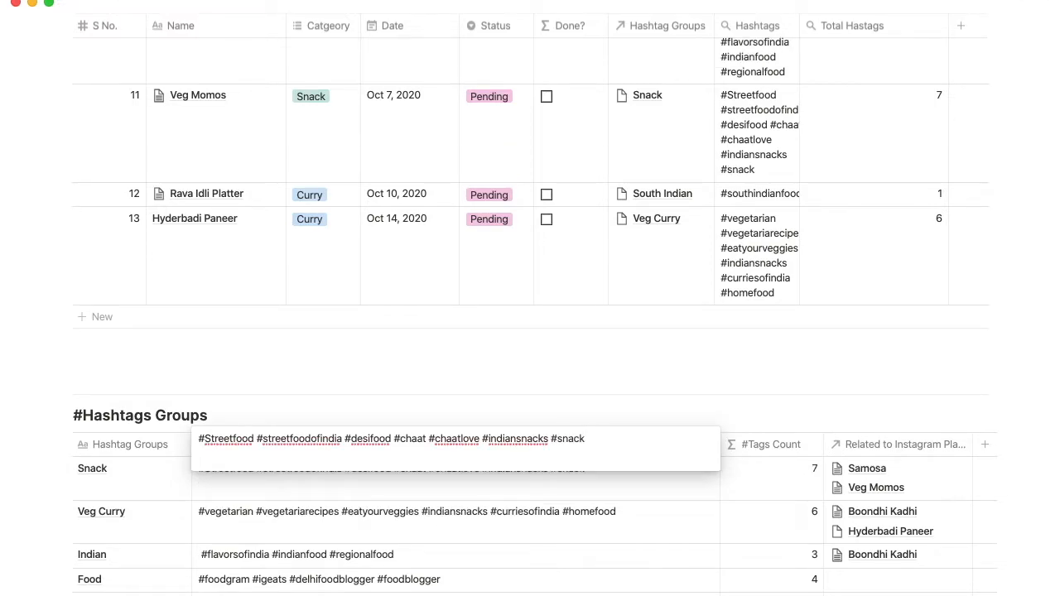
pyautogui.press('Escape')
pyautogui.scroll(3, 878, 379)
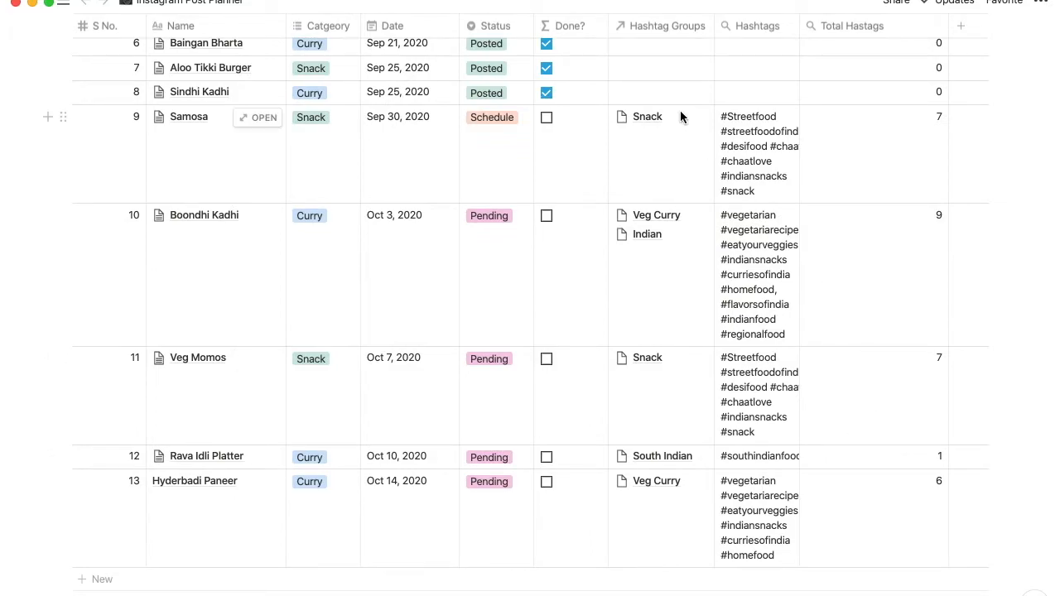
pyautogui.scroll(-4, 680, 113)
pyautogui.scroll(5, 680, 116)
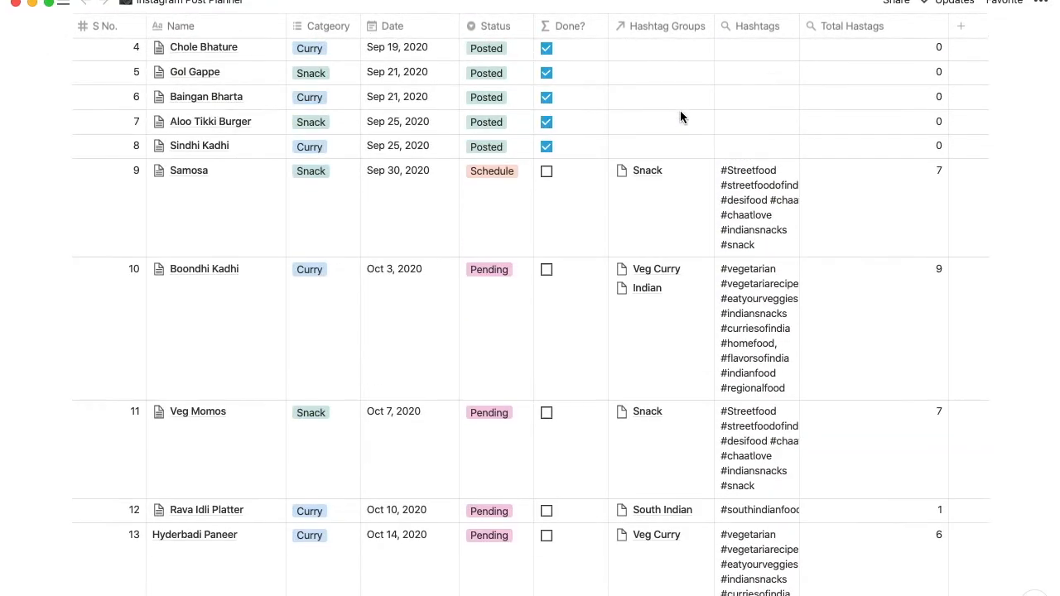
# Step: Narrow the Total Hastags column in the Instagram Planner table
pyautogui.moveTo(947, 30); pyautogui.dragTo(905, 25)
pyautogui.scroll(4, 579, 186)
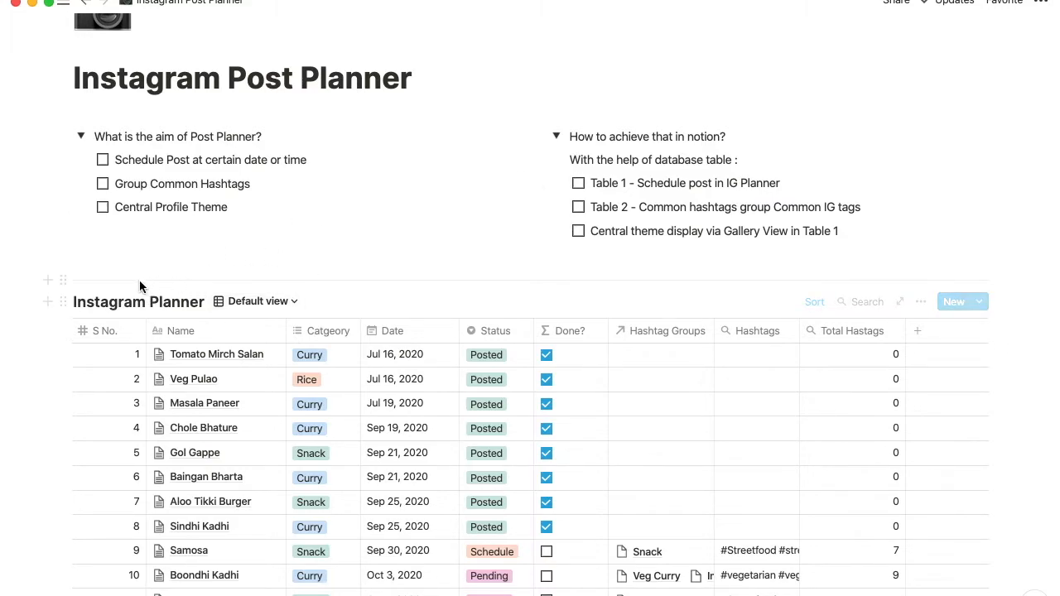
# Step: Check off the Table 1 and Table 2 to-dos under "How to achieve that in notion?"
pyautogui.click(579, 185)
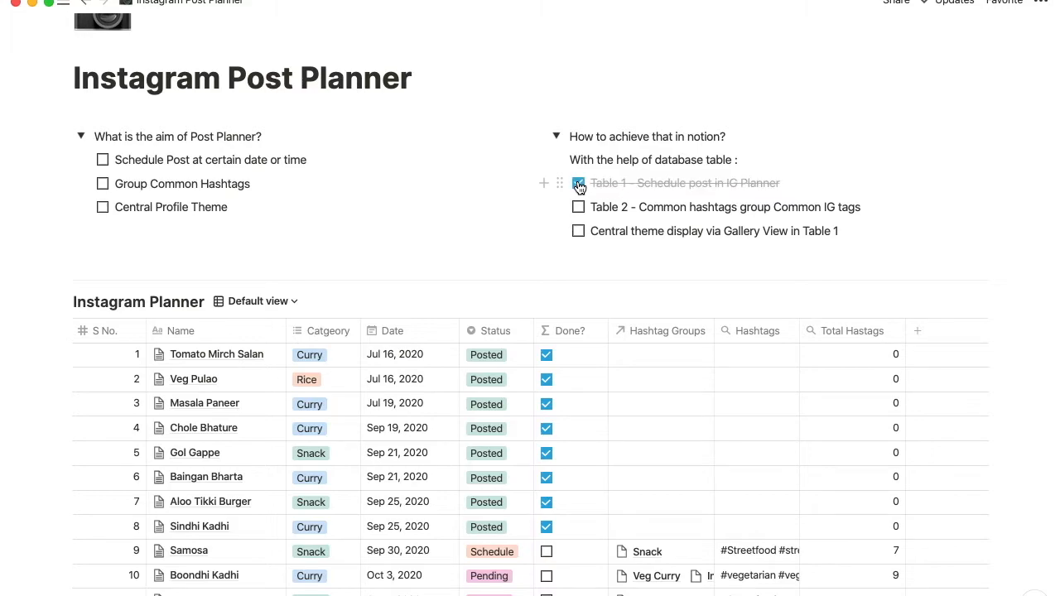
pyautogui.scroll(-1, 572, 215)
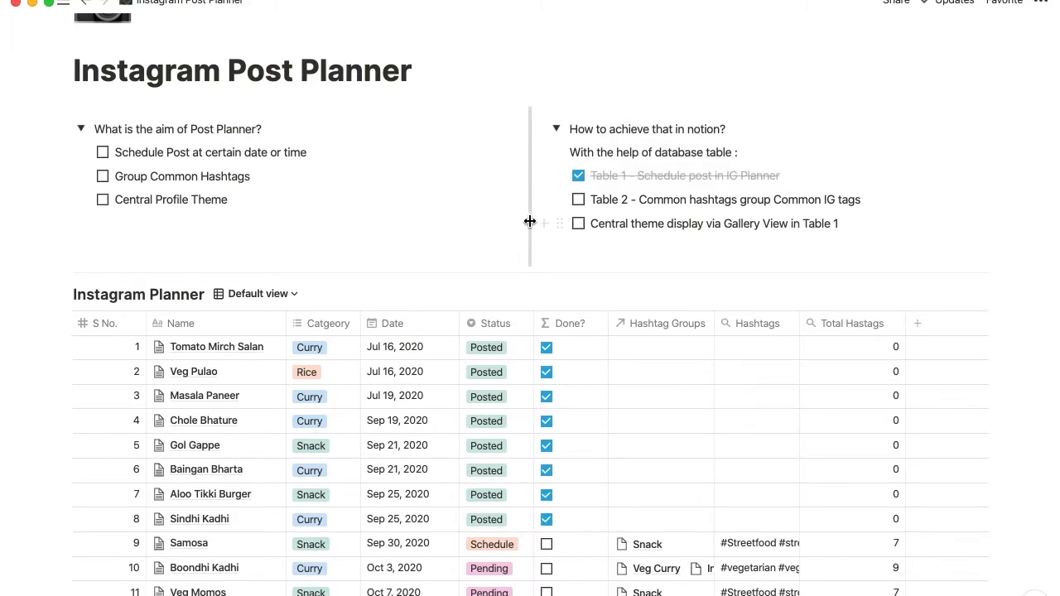
pyautogui.click(579, 200)
# Step: Hide the Related to Instagram Planner (Column) property in the #Hashtags Groups table, keeping cell wrapping on
pyautogui.scroll(-10, 491, 232)
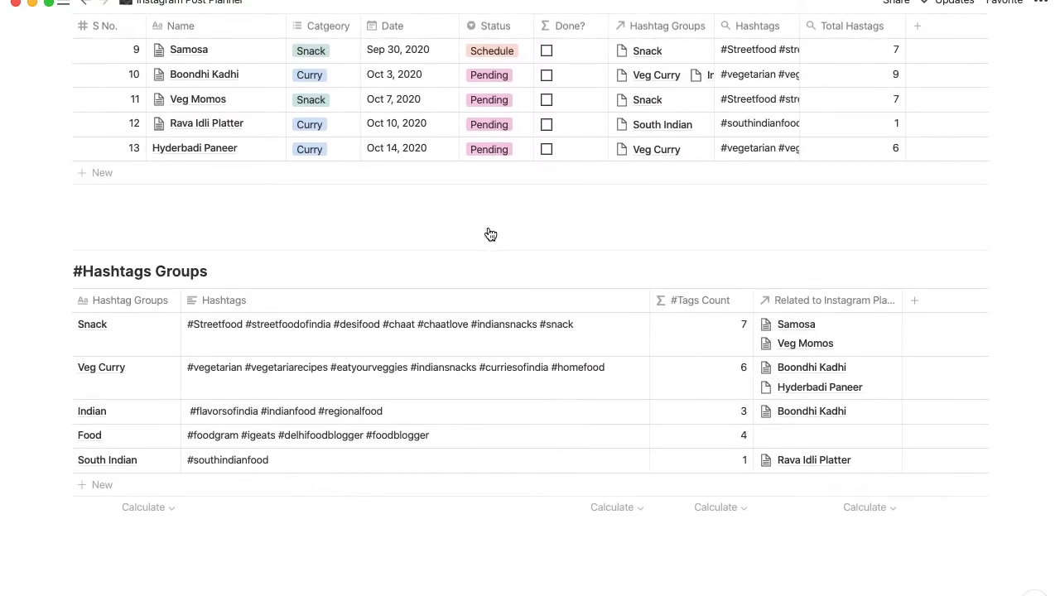
pyautogui.click(920, 272)
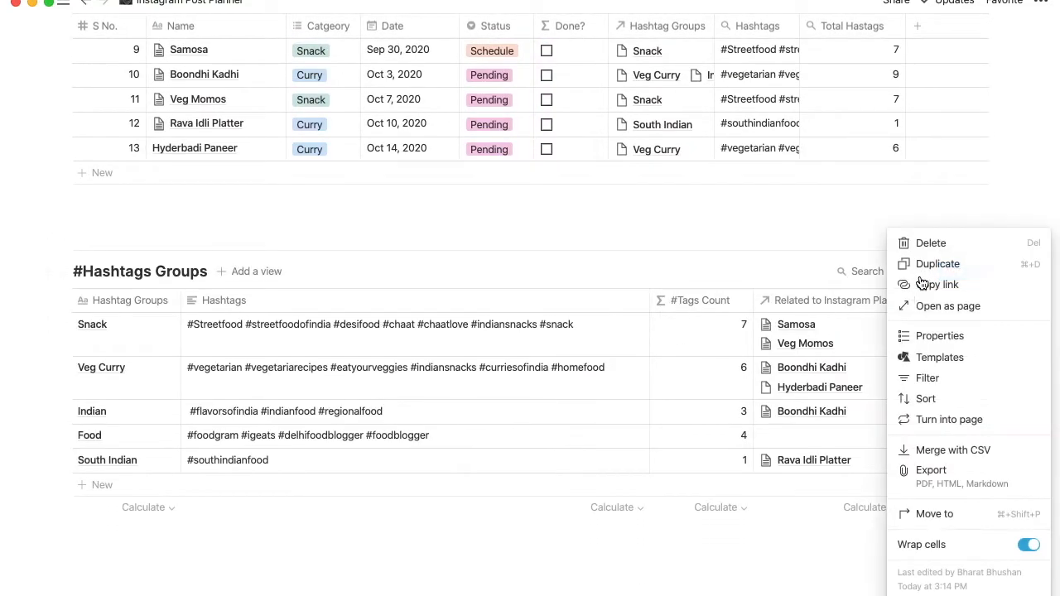
pyautogui.click(1028, 546)
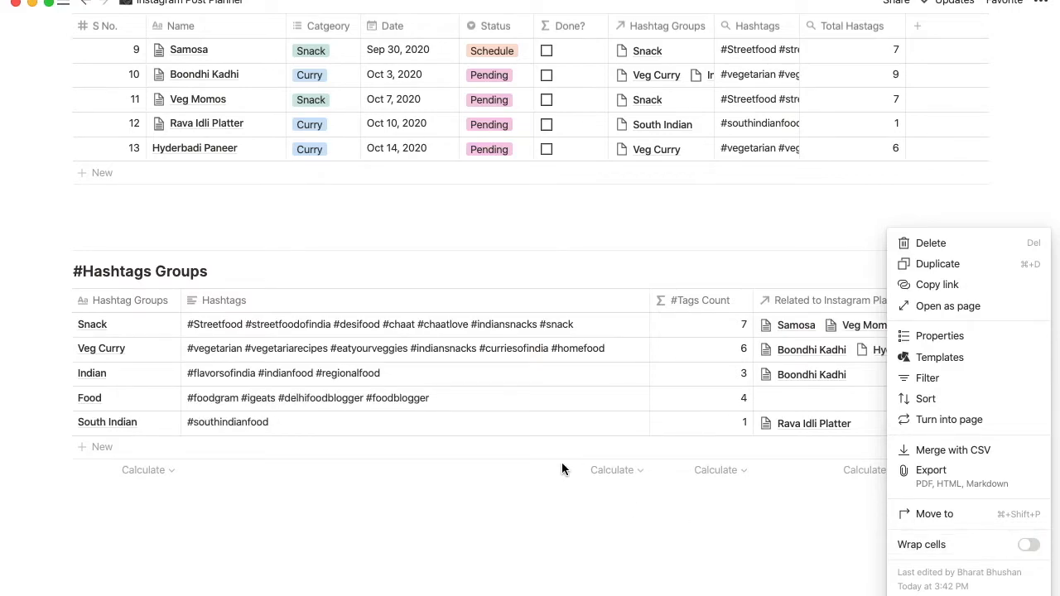
pyautogui.click(1030, 544)
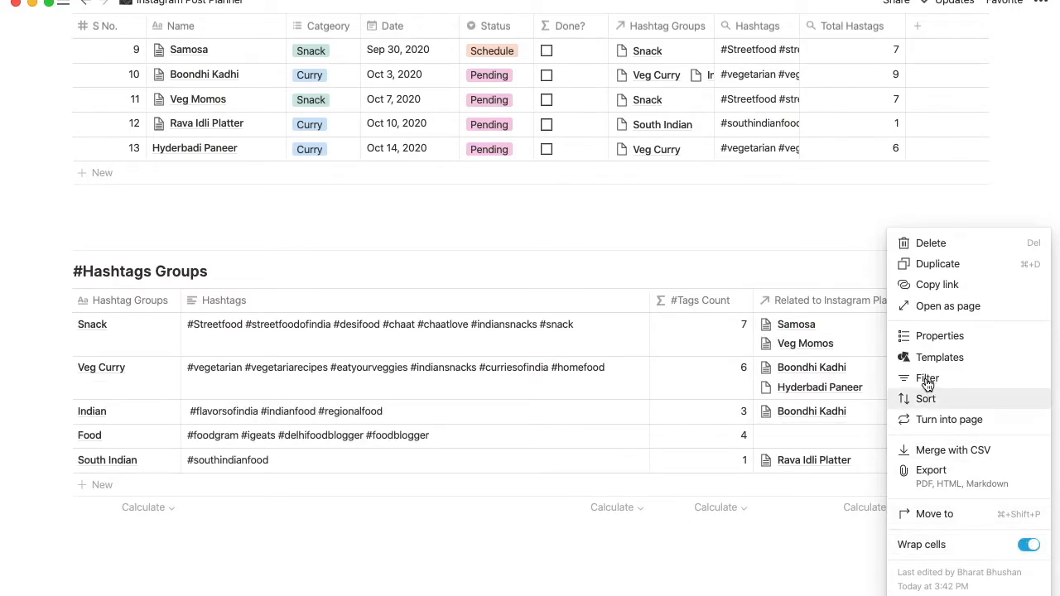
pyautogui.click(929, 338)
pyautogui.click(928, 392)
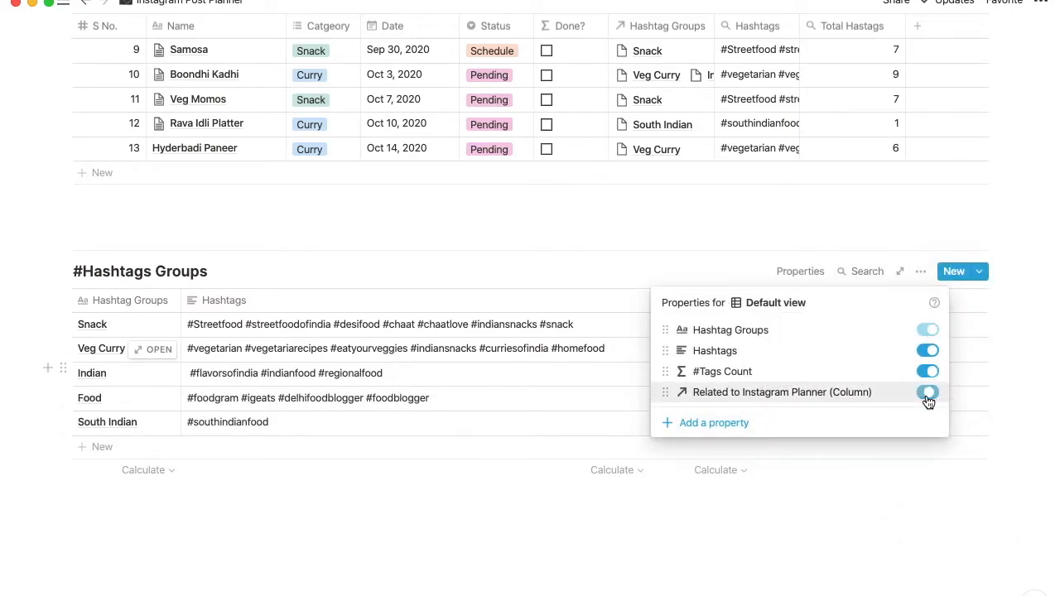
pyautogui.click(549, 223)
# Step: Switch the Instagram Planner database to its existing Gallery view and look over the post cards
pyautogui.scroll(5, 549, 222)
pyautogui.scroll(3, 549, 223)
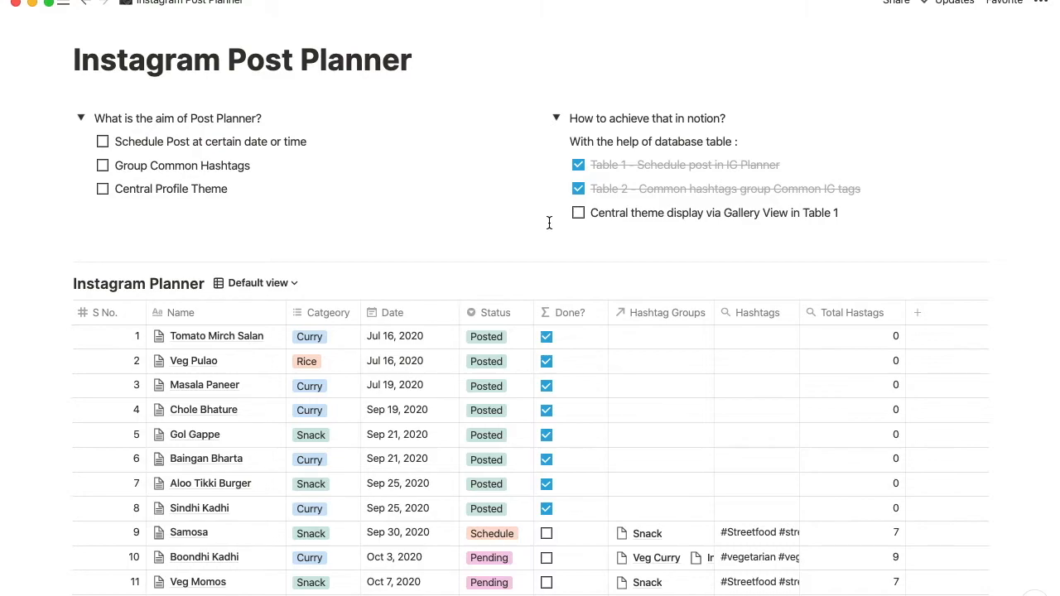
pyautogui.click(294, 284)
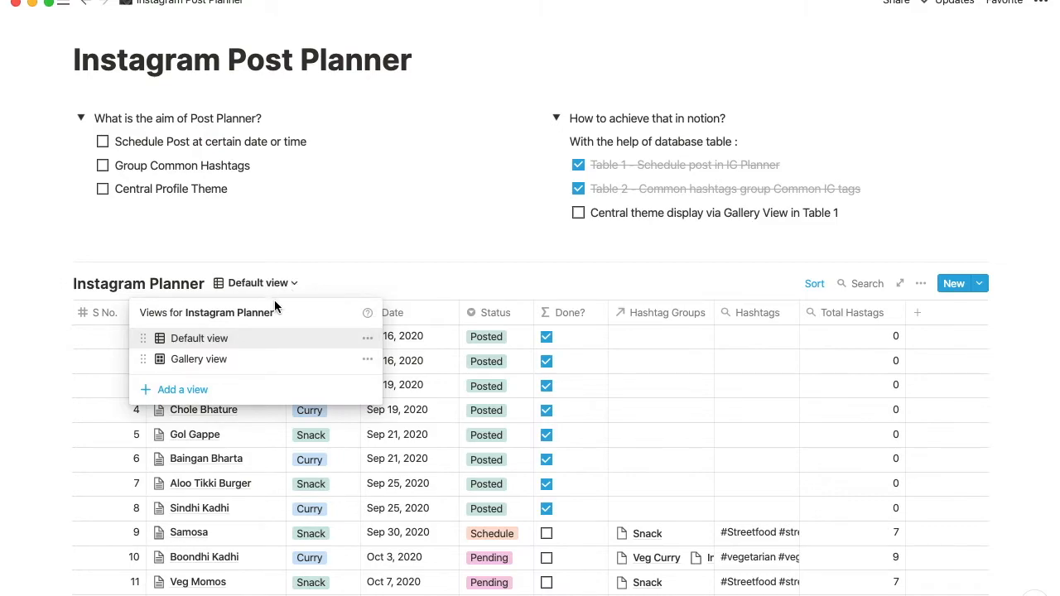
pyautogui.click(189, 391)
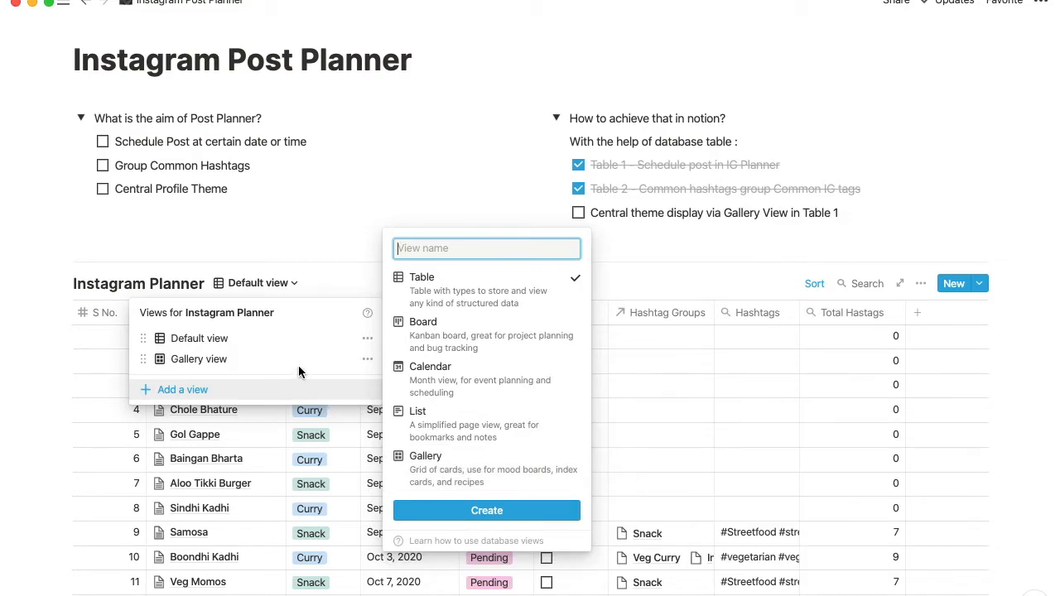
pyautogui.click(234, 362)
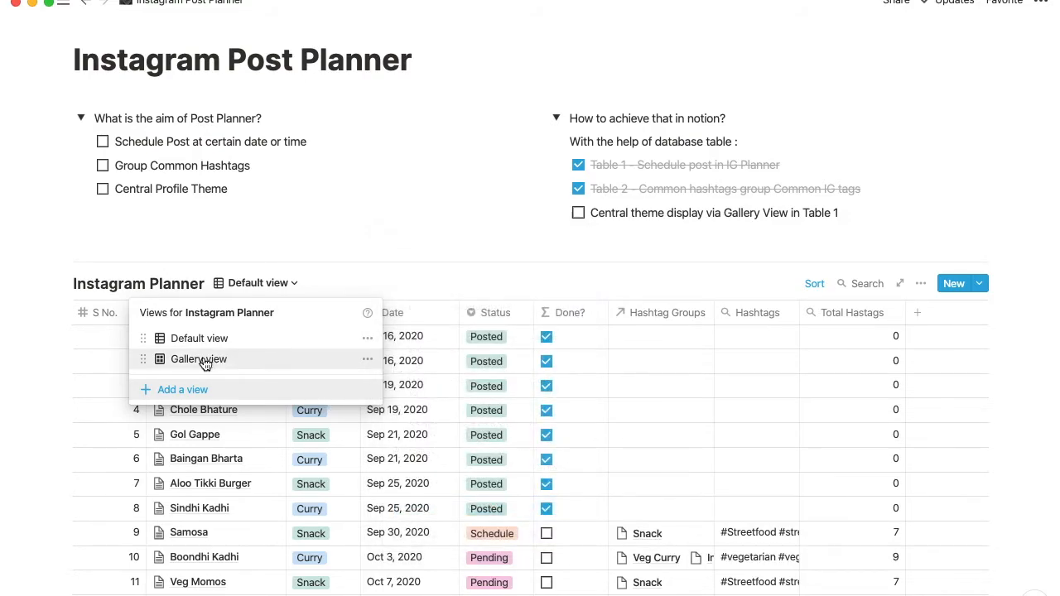
pyautogui.click(199, 360)
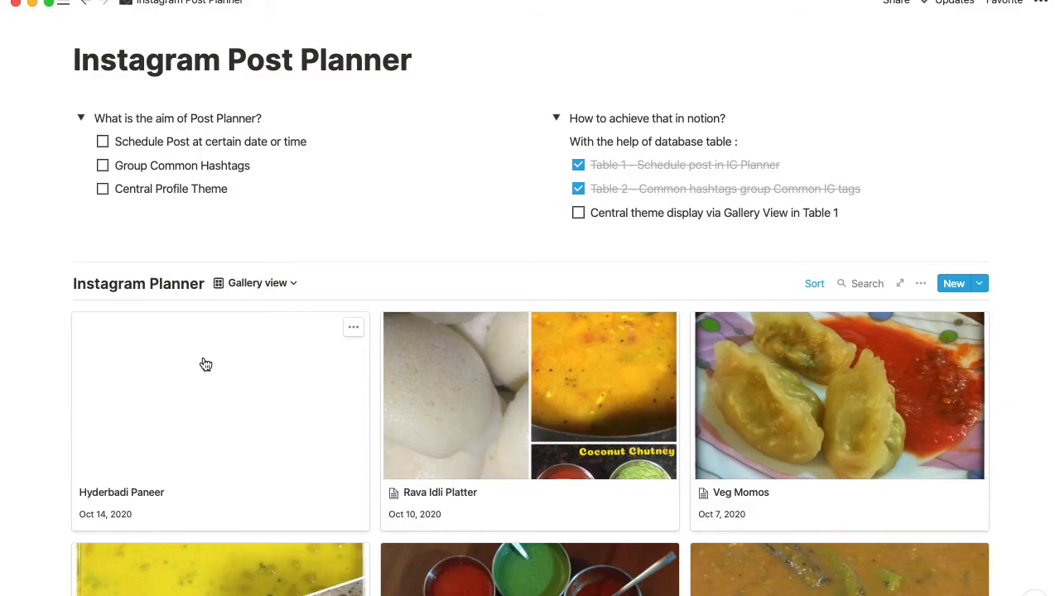
pyautogui.scroll(-3, 205, 365)
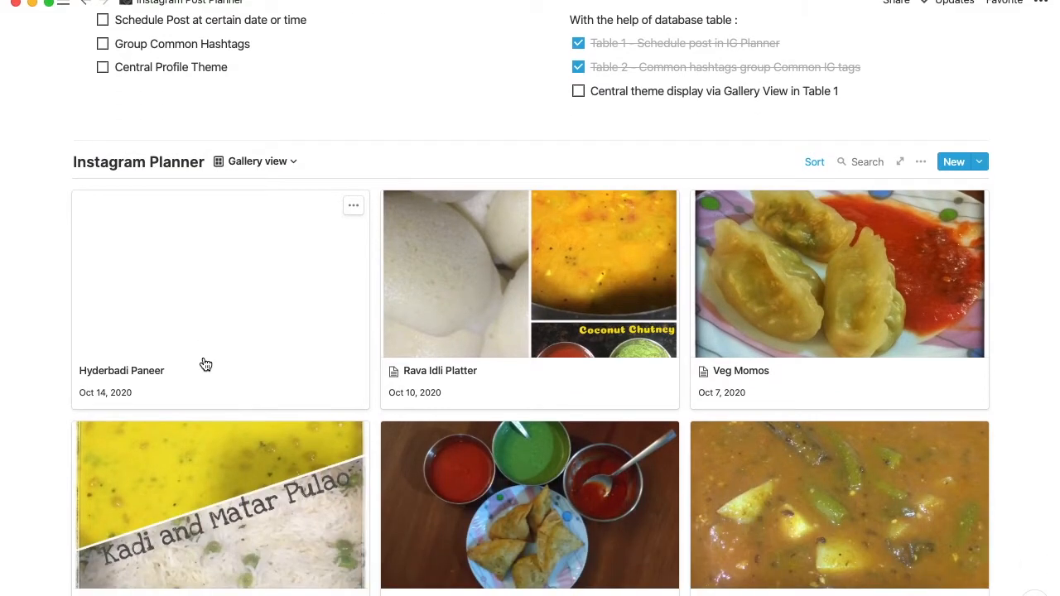
pyautogui.scroll(-8, 205, 364)
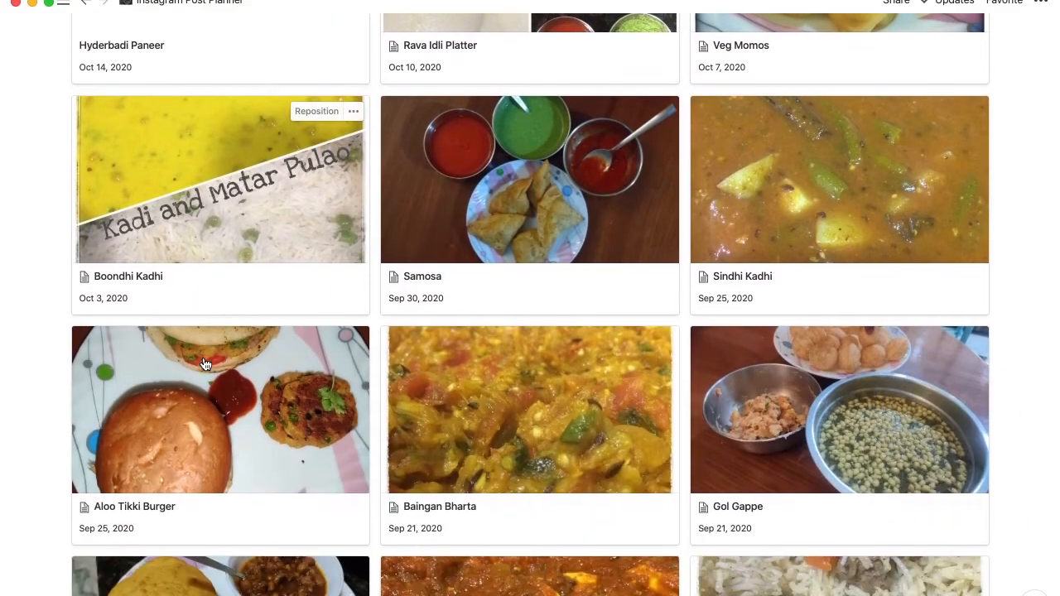
pyautogui.scroll(-5, 205, 365)
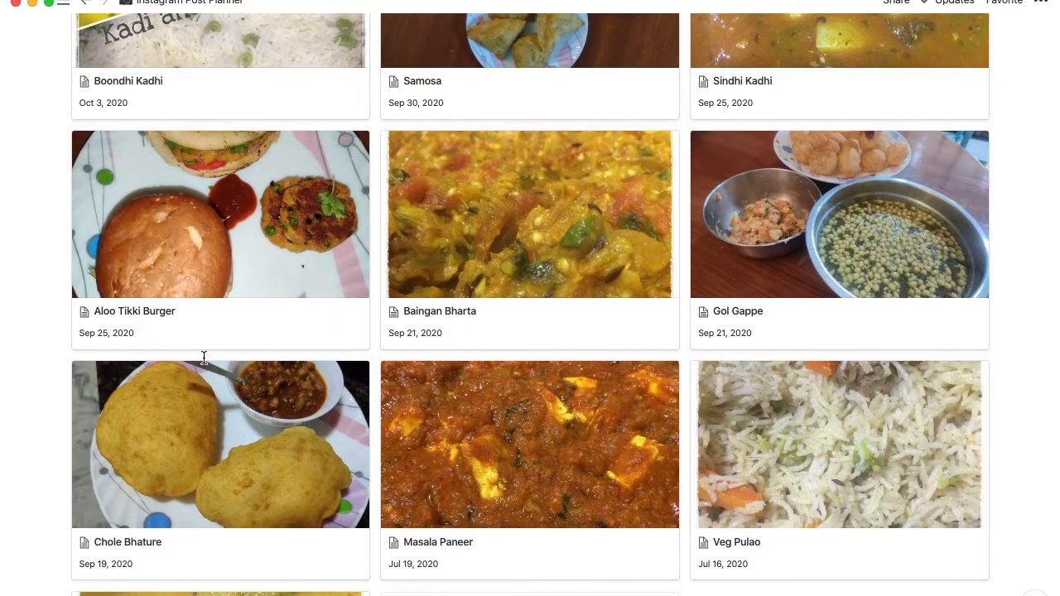
# Step: Show the Status property on the Instagram Planner gallery cards and review the cards' statuses
pyautogui.scroll(16, 204, 357)
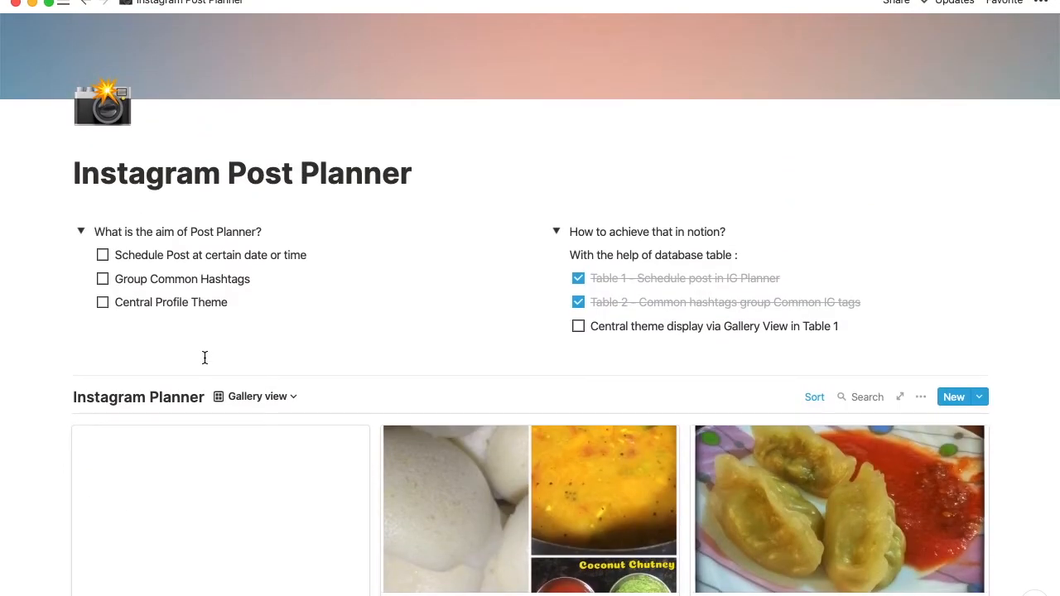
pyautogui.click(920, 396)
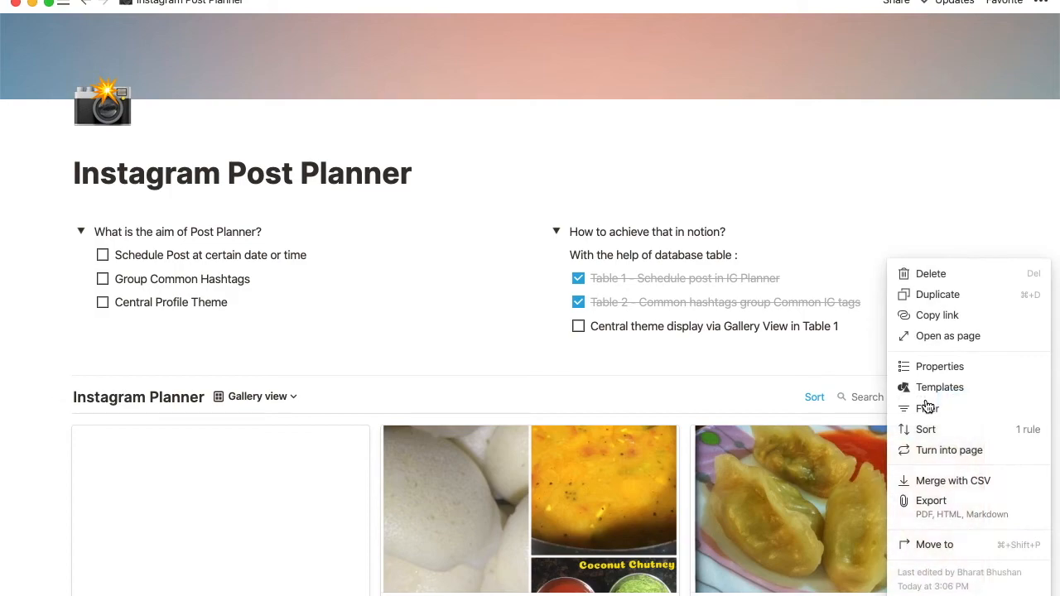
pyautogui.click(929, 371)
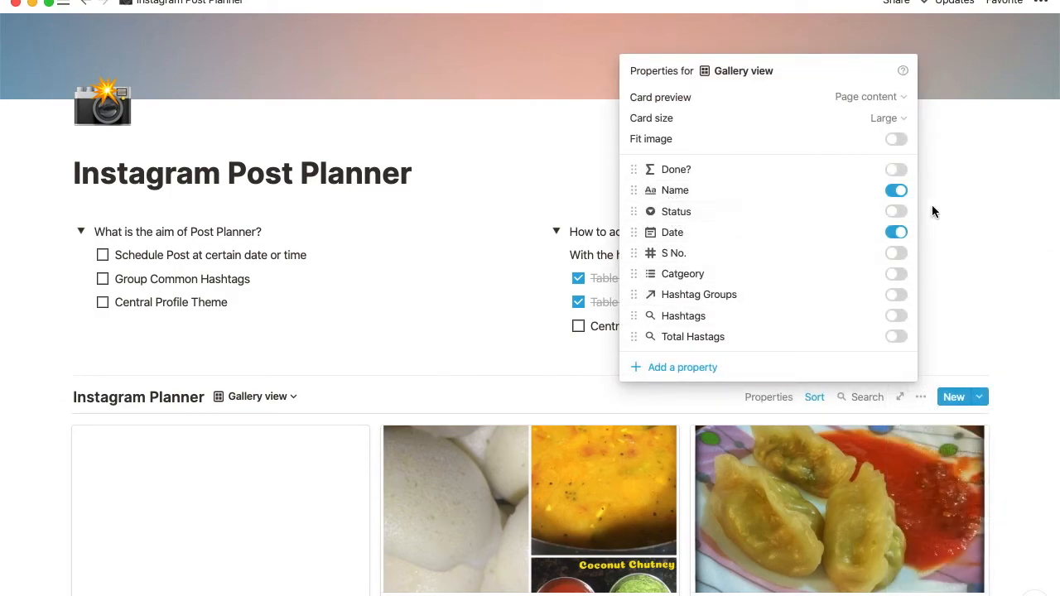
pyautogui.click(896, 214)
pyautogui.click(1036, 274)
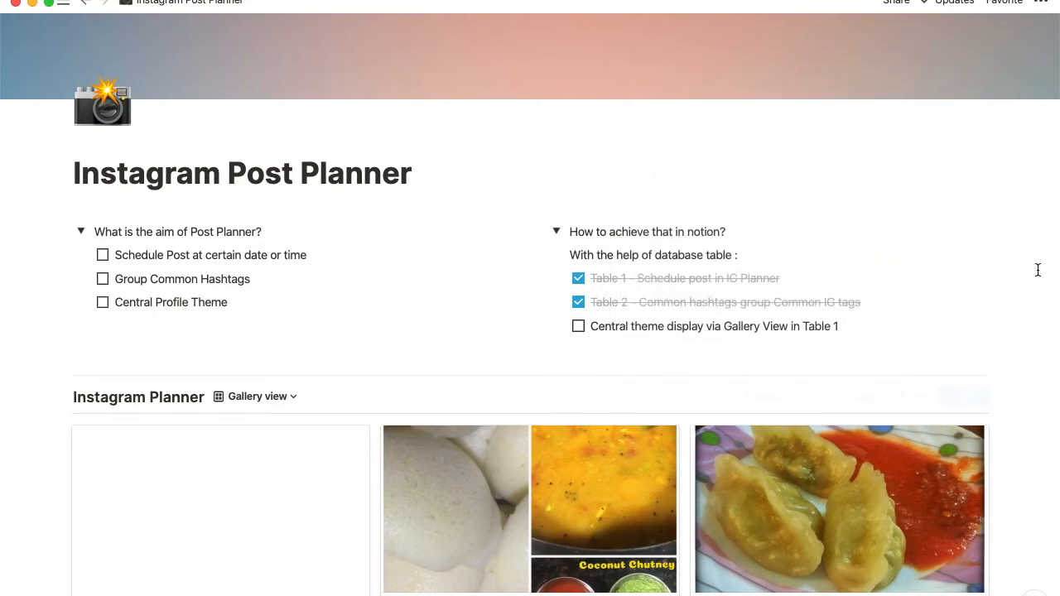
pyautogui.scroll(-2, 1038, 270)
pyautogui.scroll(-4, 1038, 270)
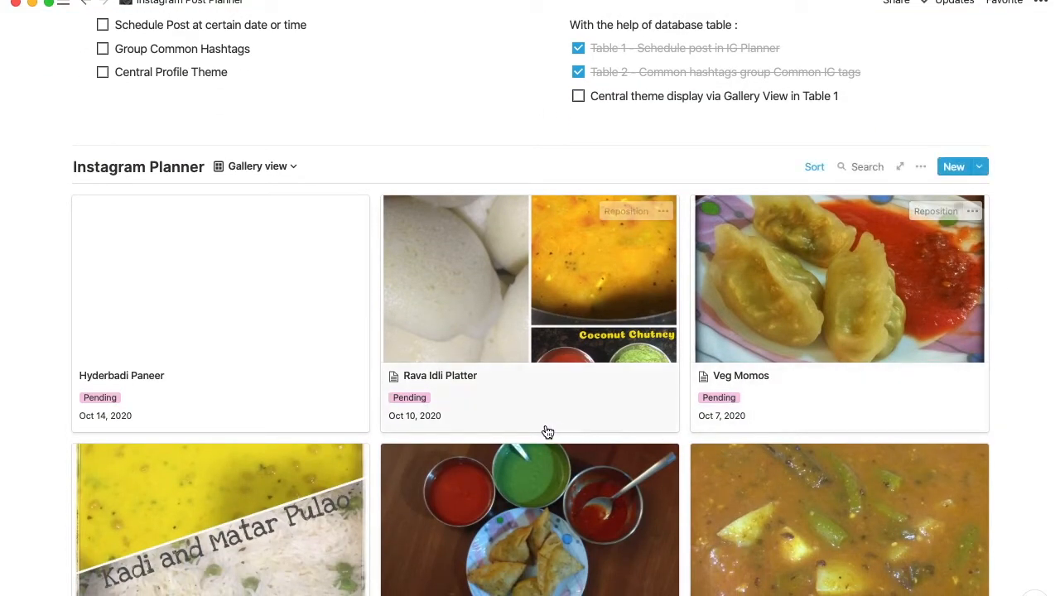
pyautogui.scroll(-6, 546, 431)
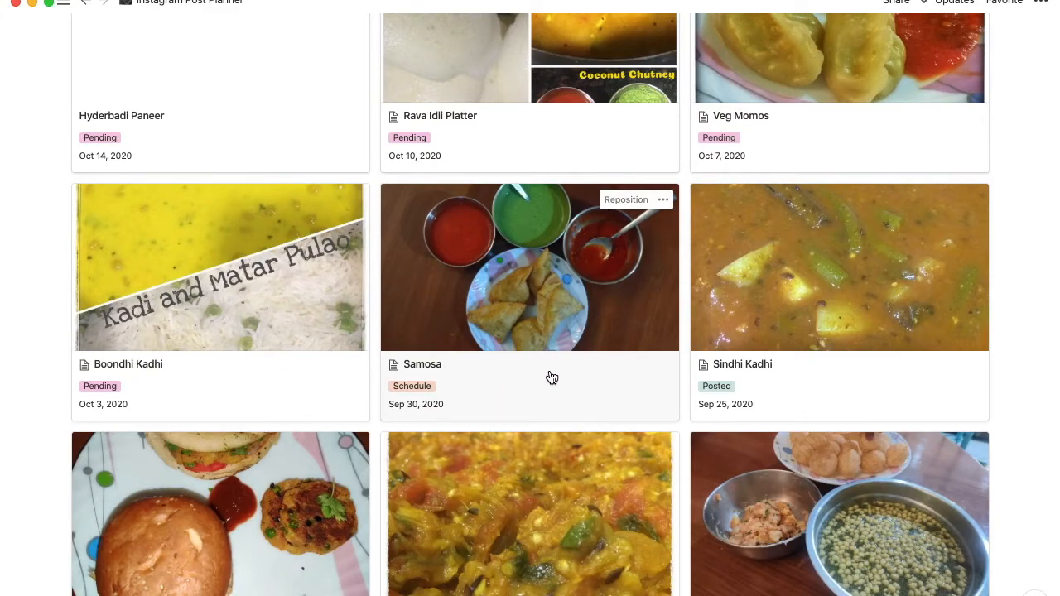
pyautogui.scroll(4, 261, 383)
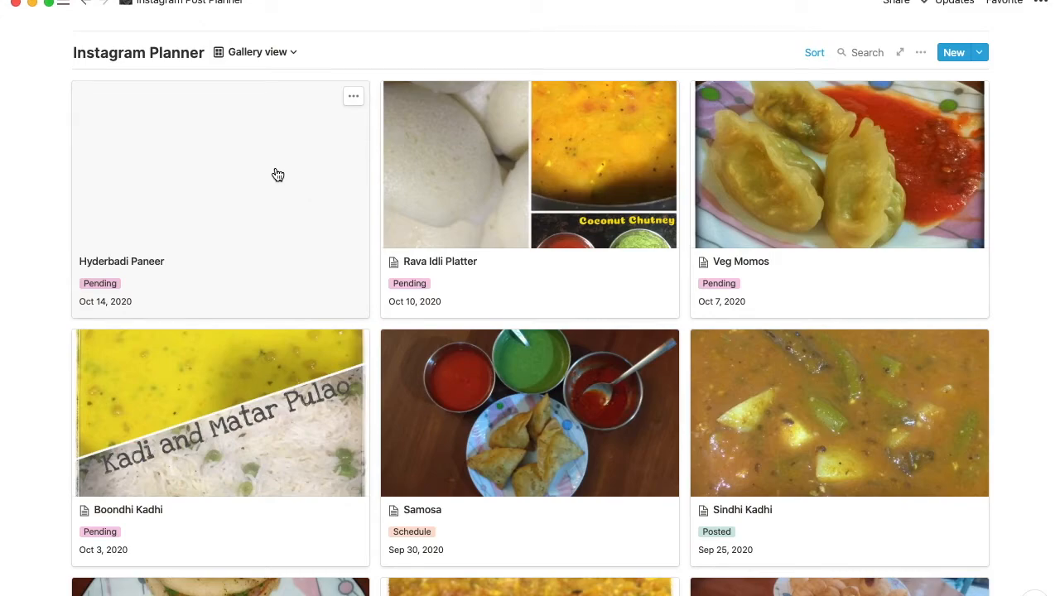
# Step: Open the Hyderbadi Paneer card to view its properties and empty page content, and close it
pyautogui.click(168, 168)
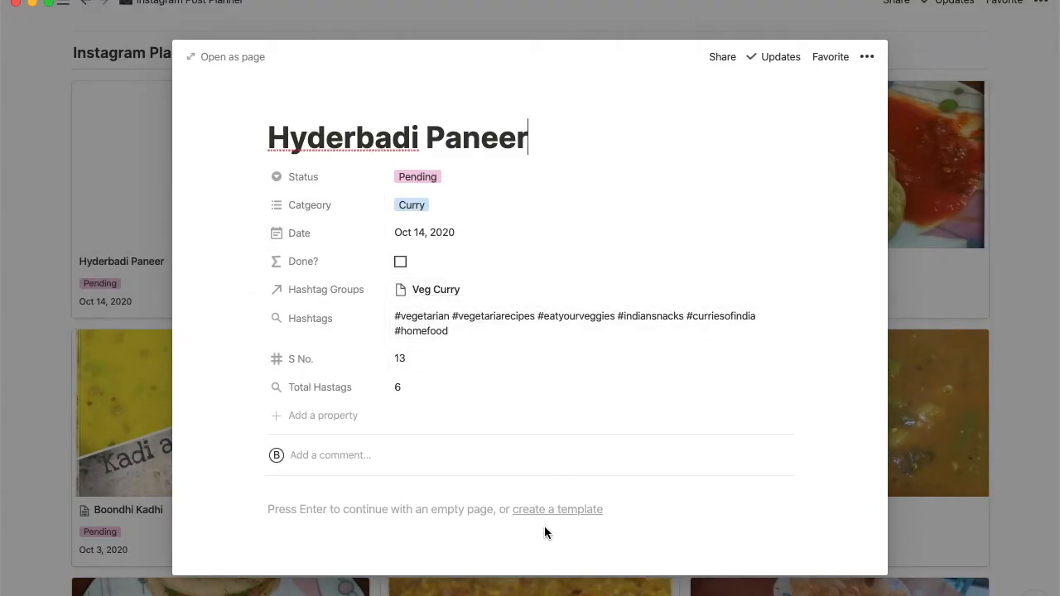
pyautogui.click(141, 201)
pyautogui.scroll(-5, 141, 203)
# Step: Turn on Fit image for the Instagram Planner gallery cards, keeping the card size Large, and look over the cards
pyautogui.scroll(10, 141, 203)
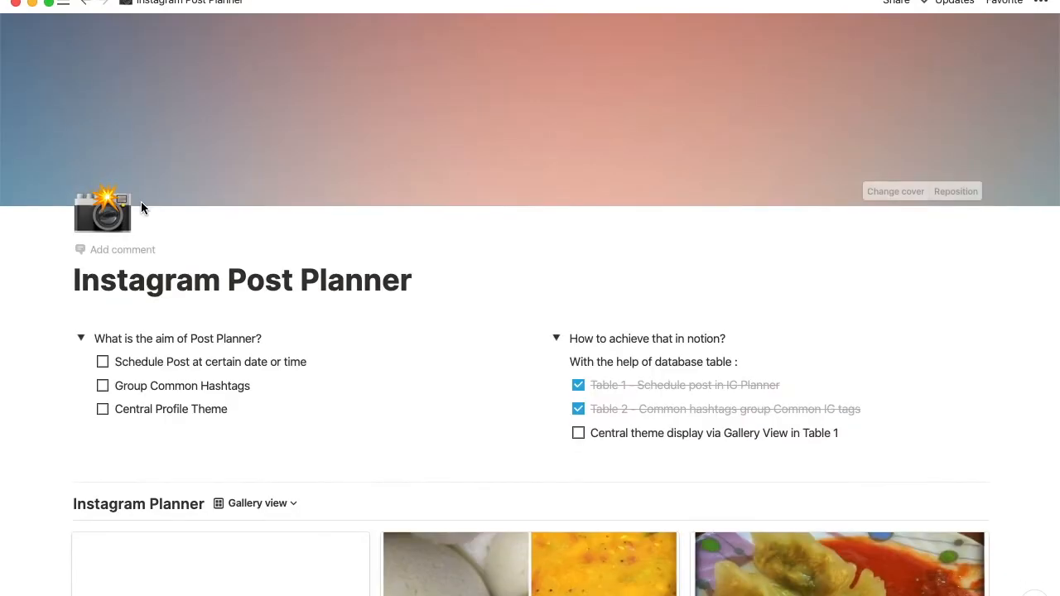
pyautogui.click(923, 505)
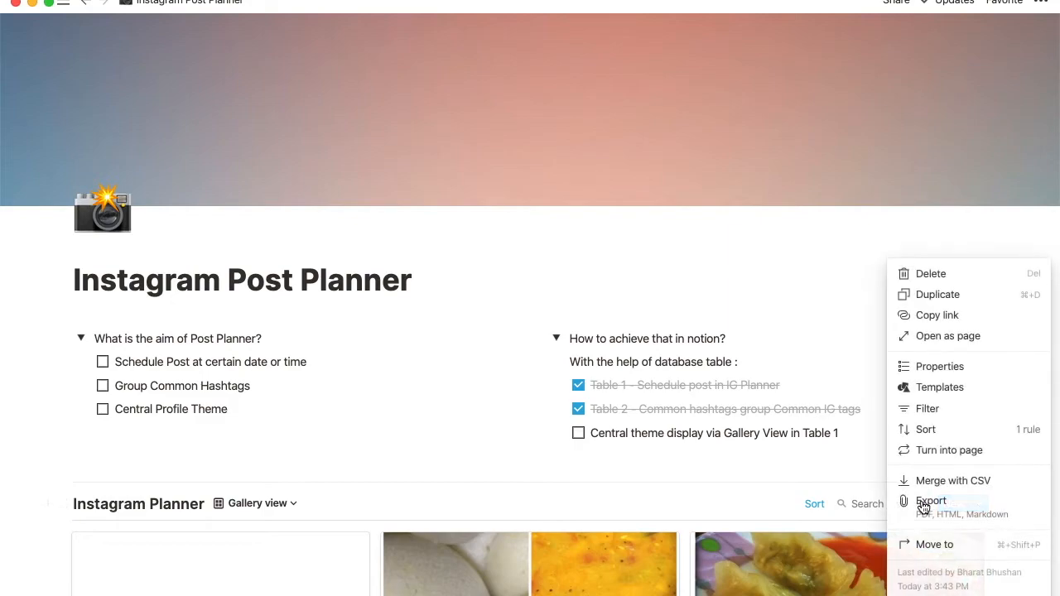
pyautogui.click(923, 367)
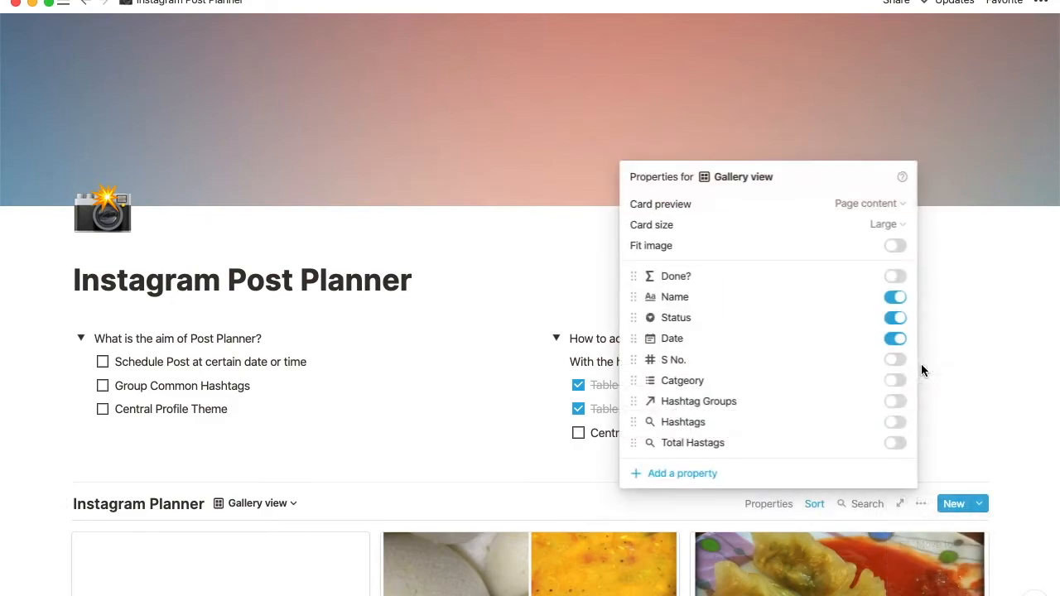
pyautogui.click(896, 226)
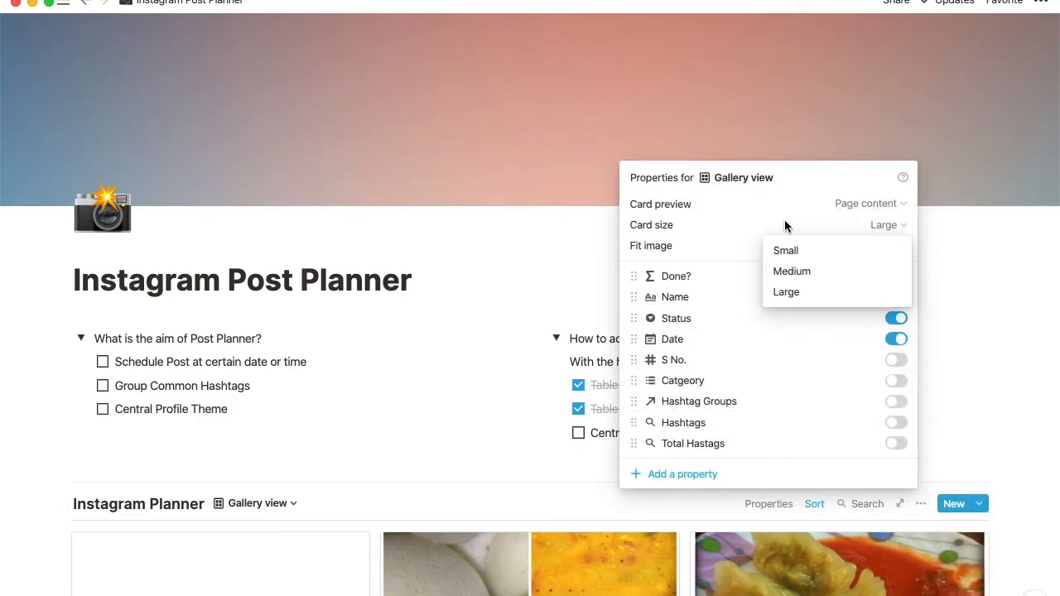
pyautogui.click(777, 227)
pyautogui.click(891, 248)
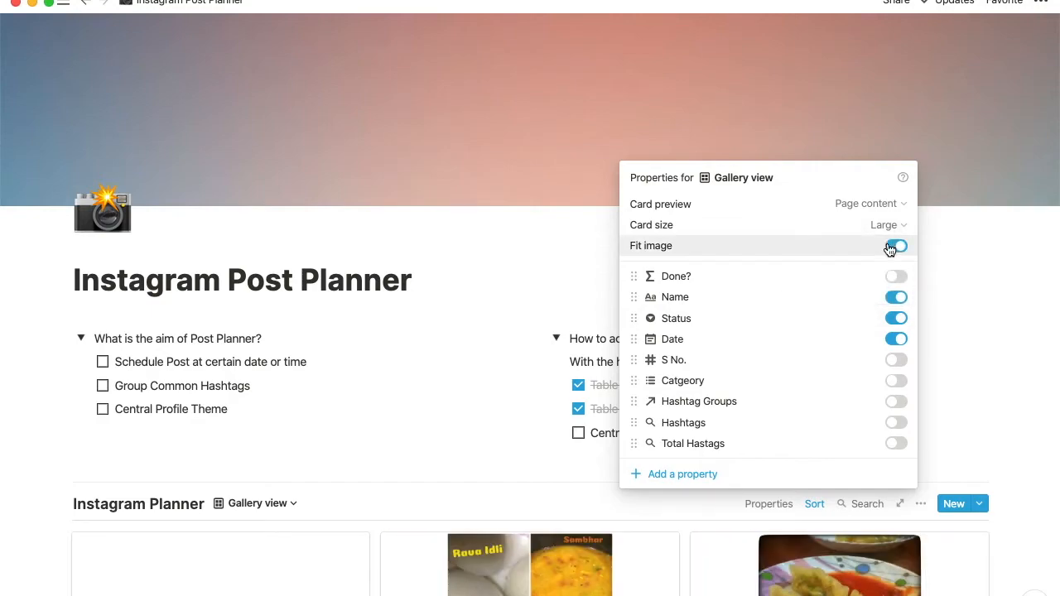
pyautogui.click(490, 326)
pyautogui.scroll(-10, 490, 326)
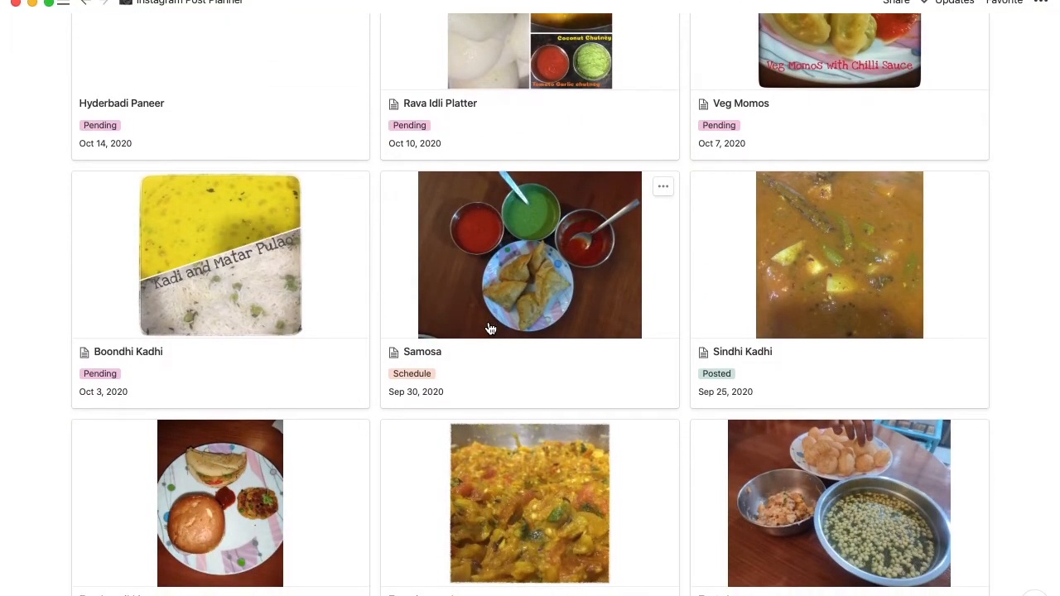
pyautogui.scroll(4, 490, 329)
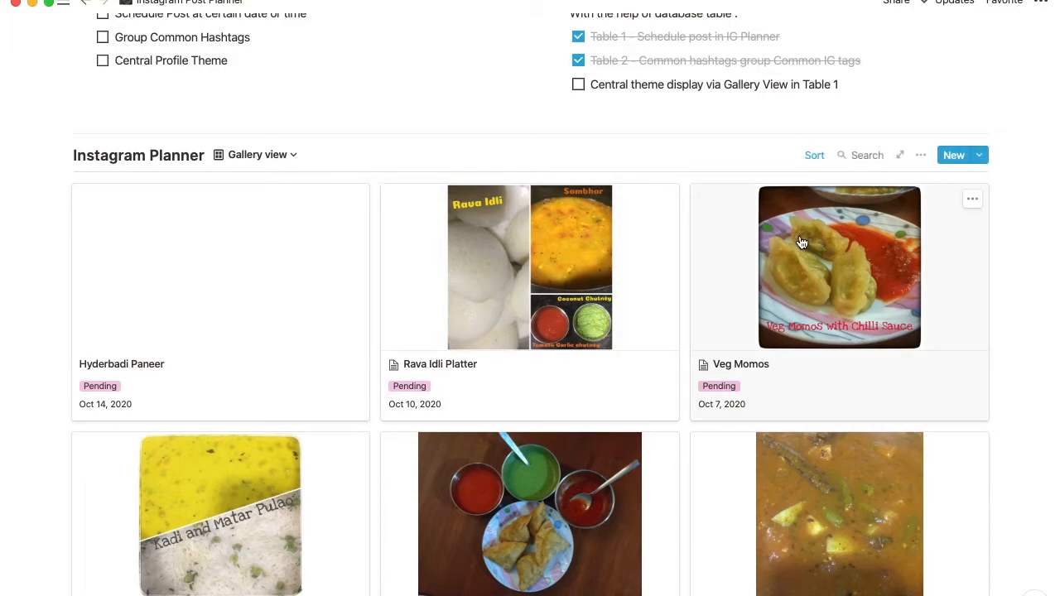
pyautogui.scroll(3, 801, 235)
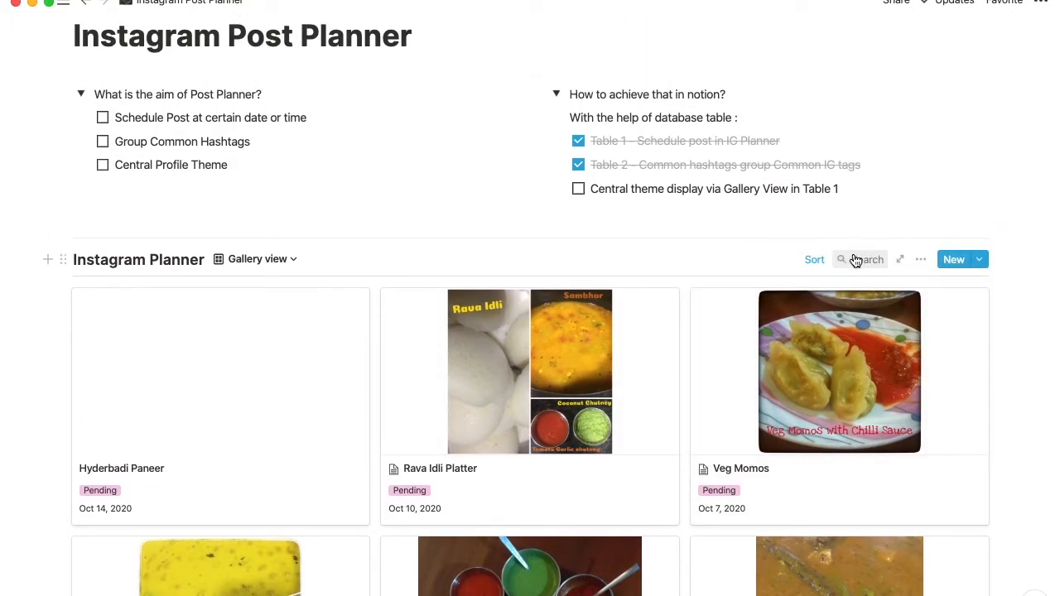
# Step: Check off the Central theme display via Gallery View item and switch the Instagram Planner to its Default view
pyautogui.click(920, 259)
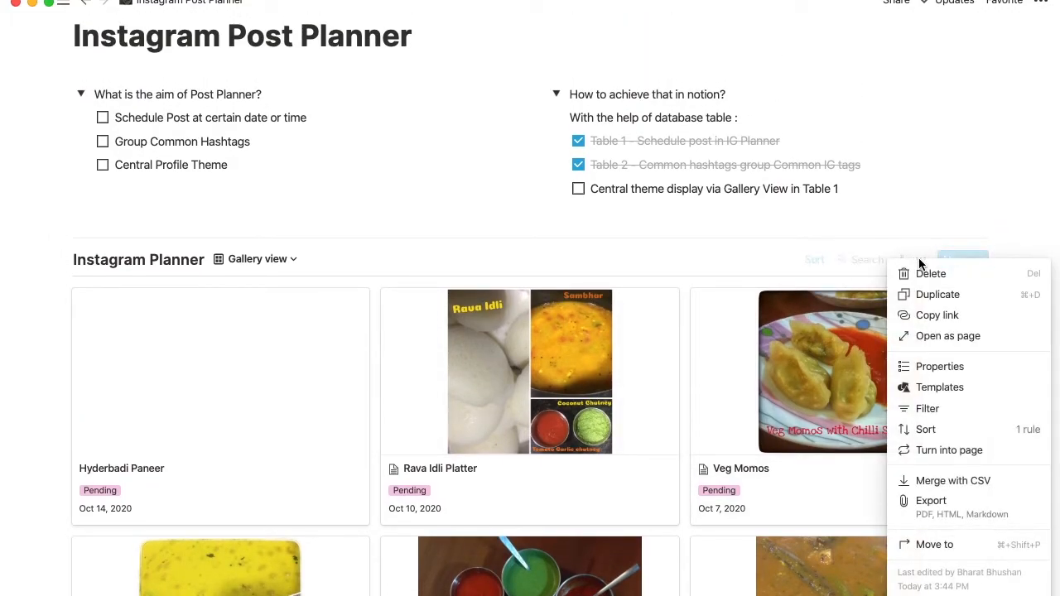
pyautogui.click(682, 212)
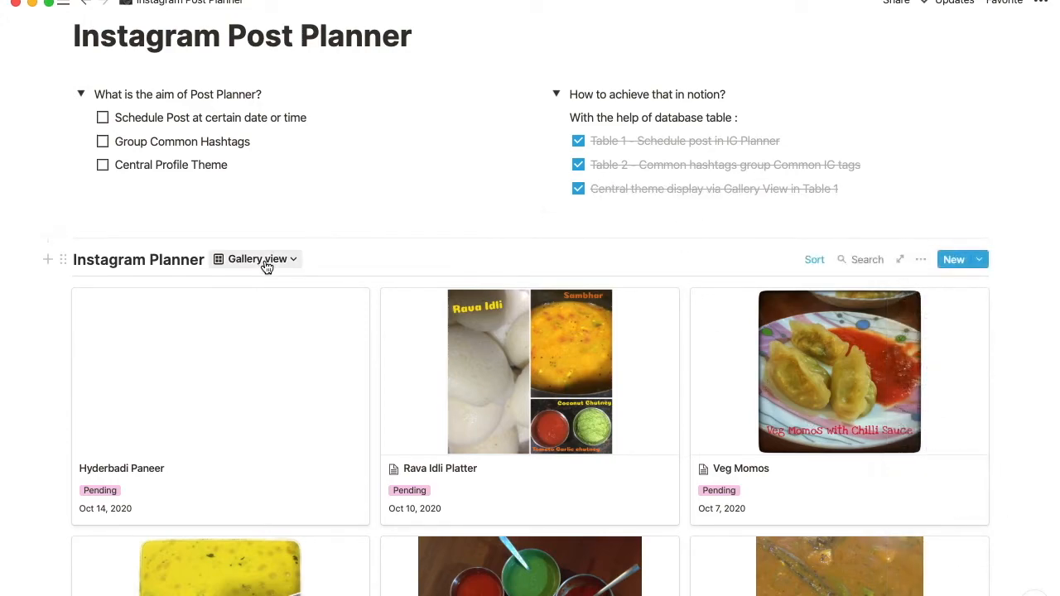
pyautogui.click(265, 262)
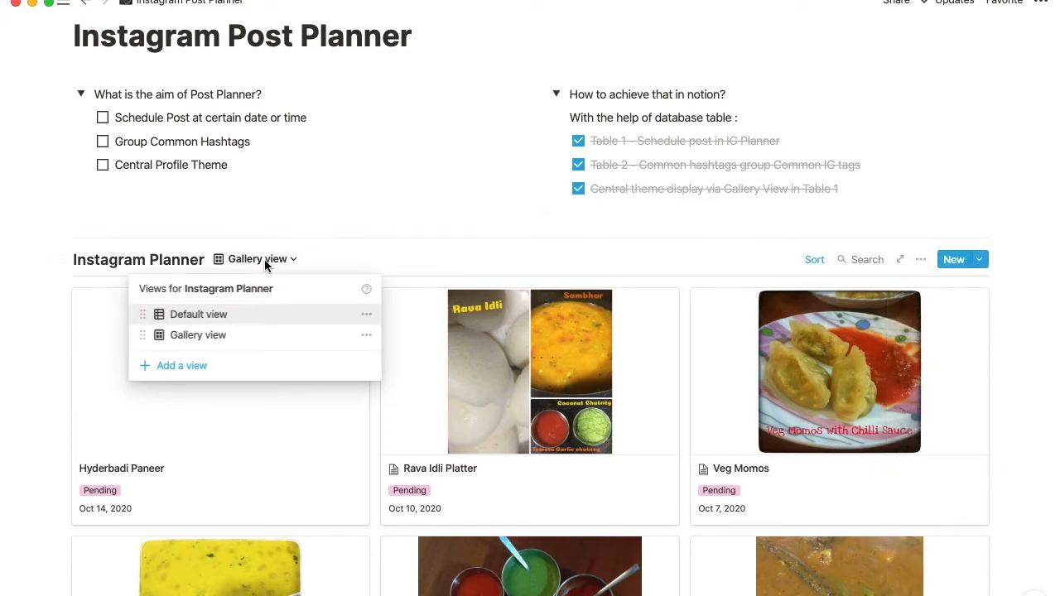
pyautogui.click(191, 315)
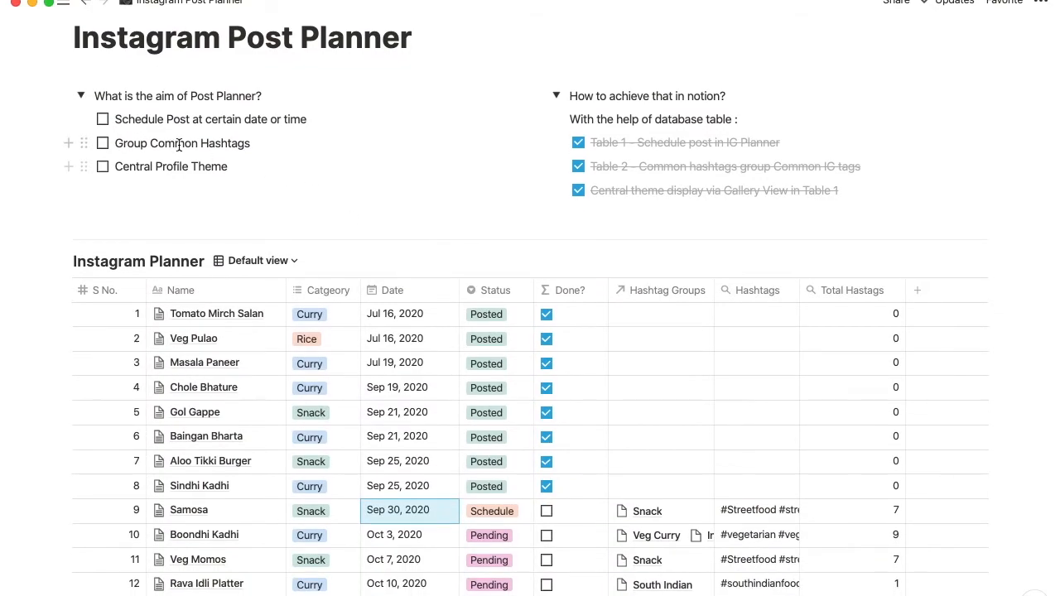
# Step: Set the Samosa post's date to Sep 27, 2020 at 4:00 PM and widen the Date column to fit it
pyautogui.click(413, 508)
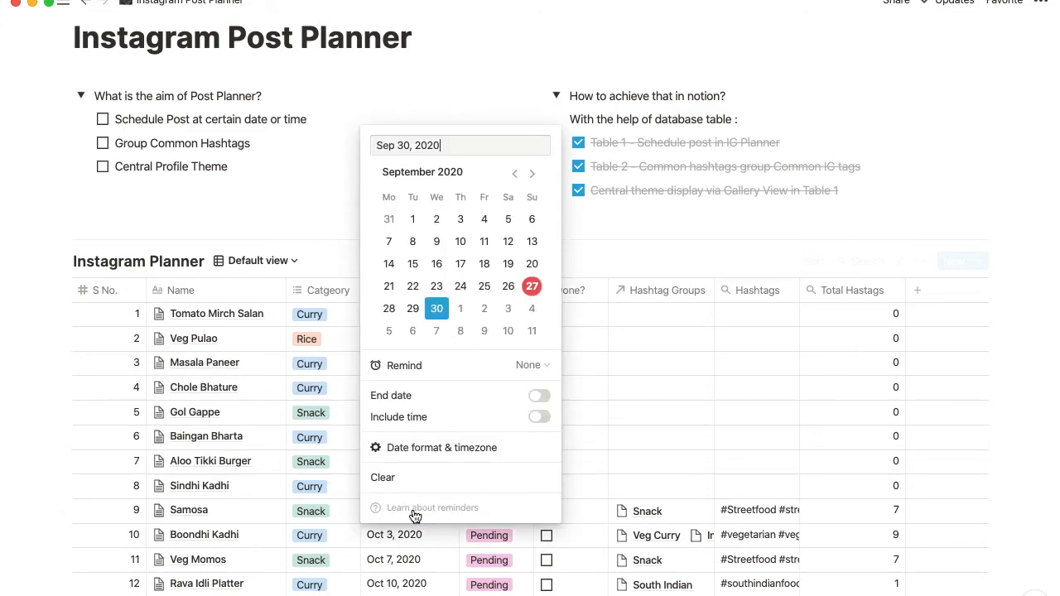
pyautogui.click(533, 290)
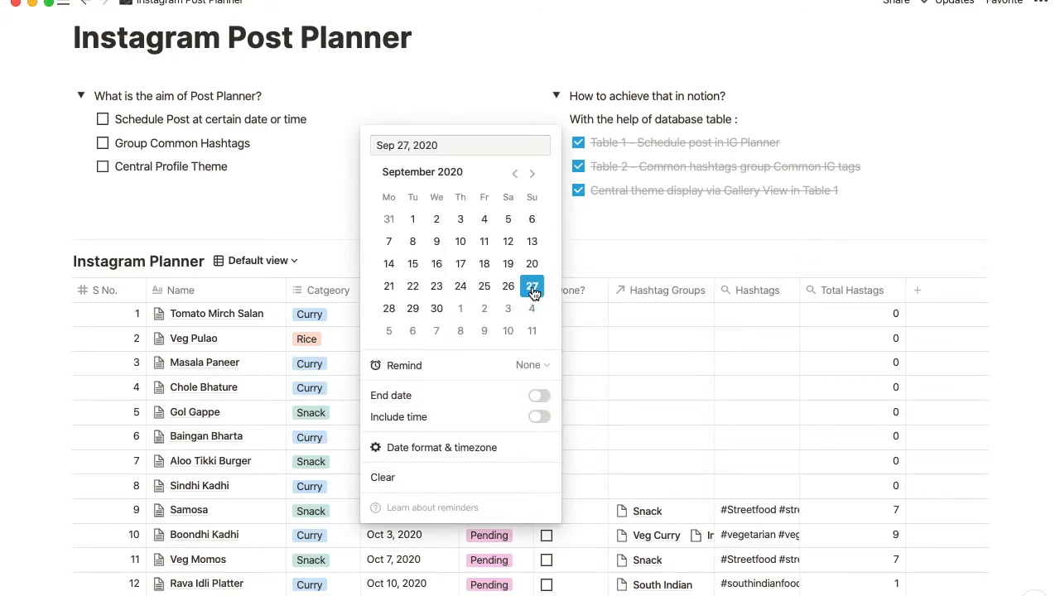
pyautogui.click(539, 417)
pyautogui.press('Return')
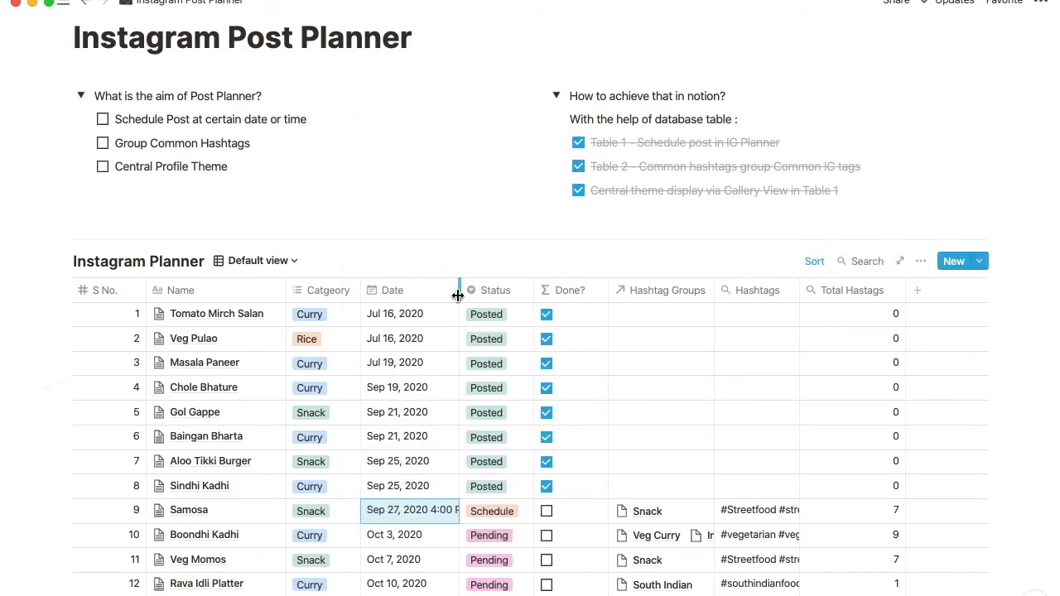
pyautogui.moveTo(458, 294); pyautogui.dragTo(496, 292)
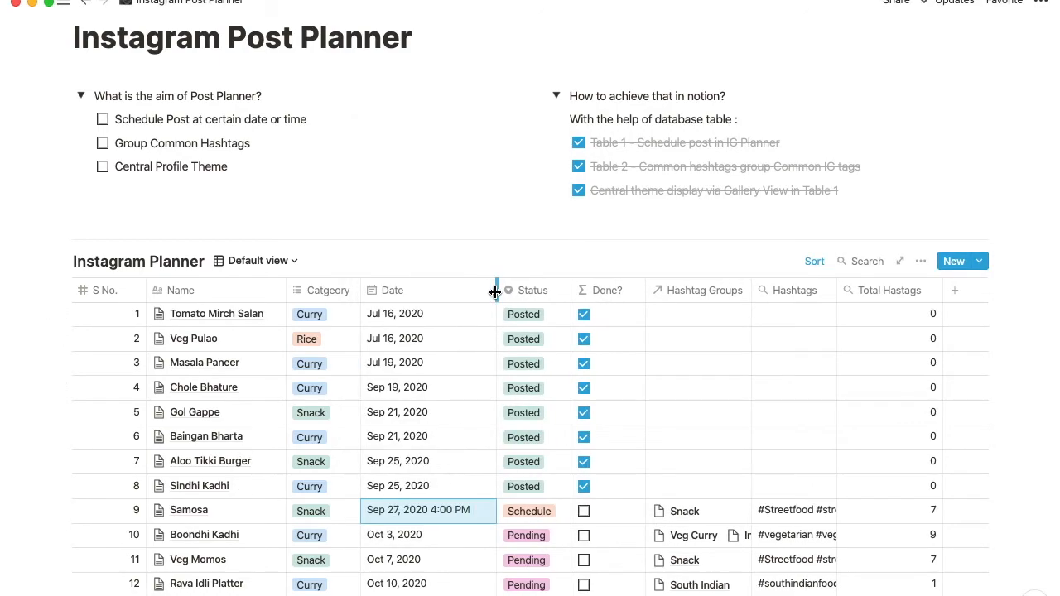
# Step: Set the Samosa post's date reminder to At time of event
pyautogui.click(426, 506)
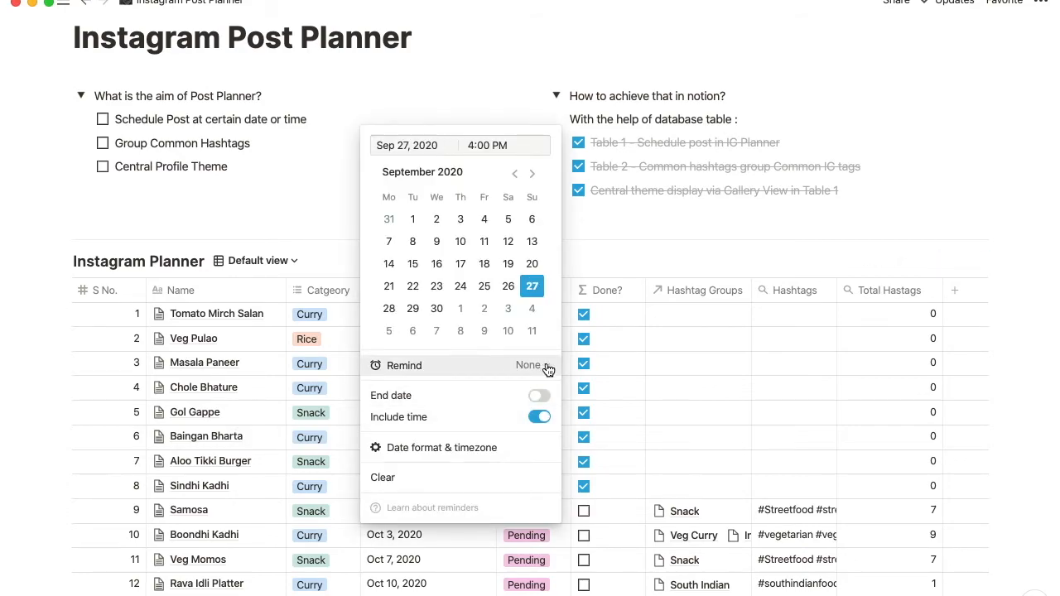
pyautogui.click(548, 370)
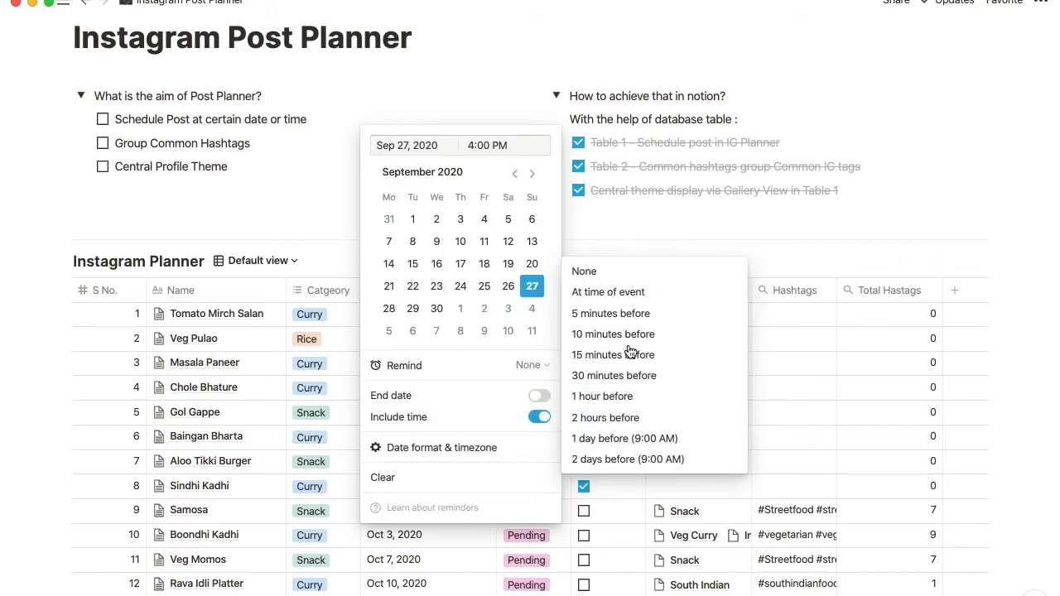
pyautogui.click(600, 290)
pyautogui.click(258, 385)
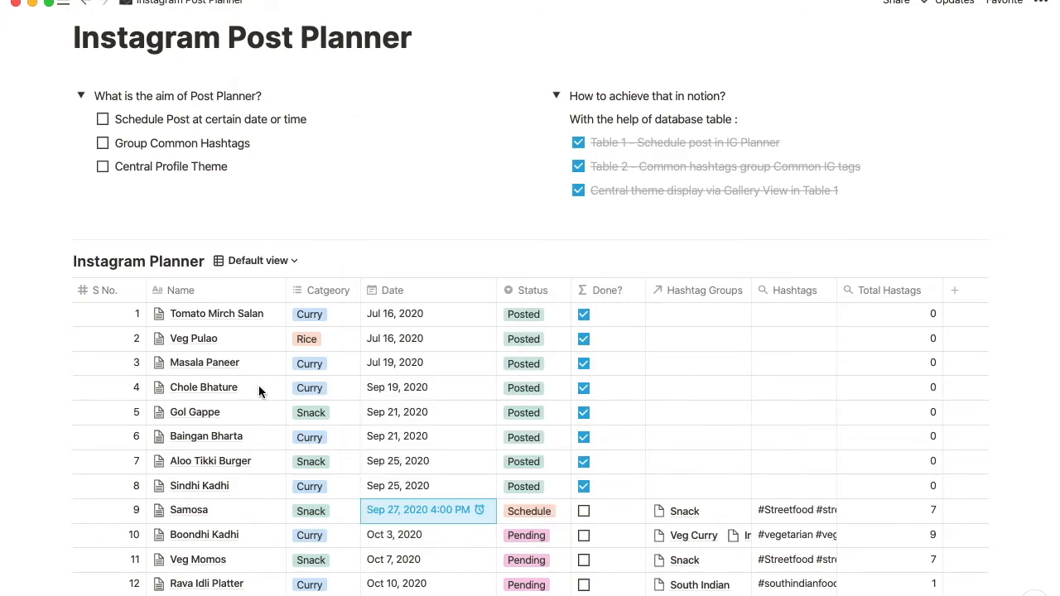
# Step: Add date reminders to the Boondhi Kadhi and Veg Momos posts, and set Rava Idli Platter's reminder to On day of event
pyautogui.scroll(-3, 399, 462)
pyautogui.click(399, 462)
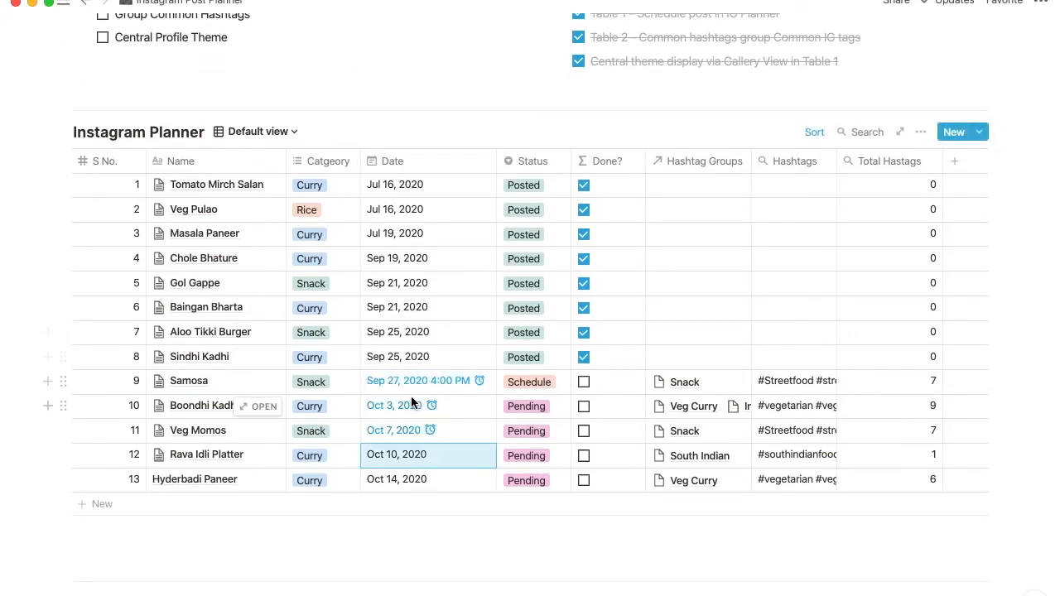
pyautogui.click(408, 458)
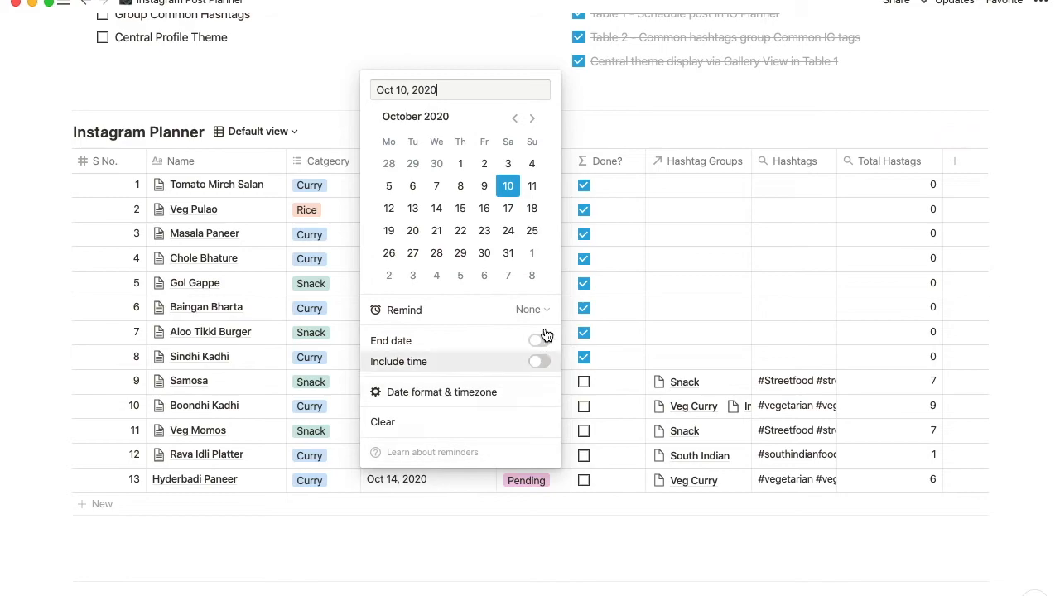
pyautogui.click(540, 314)
pyautogui.click(605, 292)
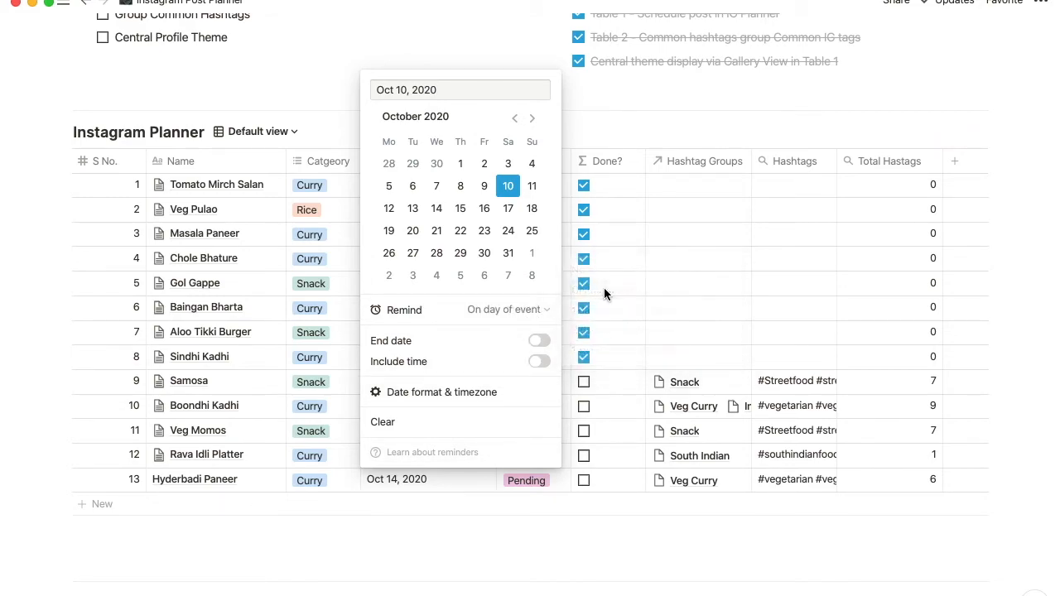
pyautogui.click(604, 293)
# Step: Set the Hyderbadi Paneer post's date reminder to On day of event (9:00 AM)
pyautogui.click(420, 488)
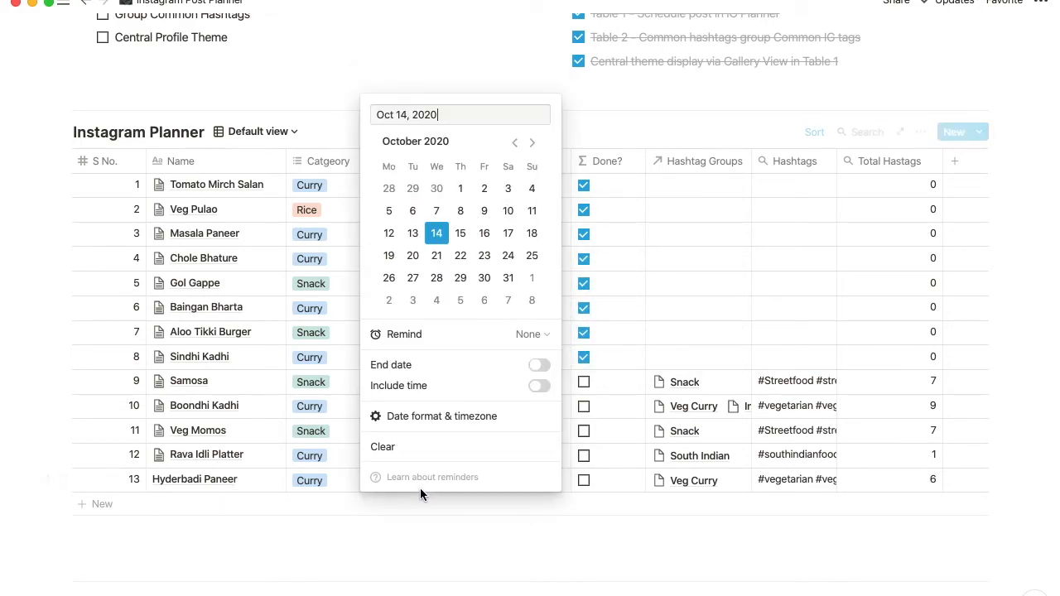
pyautogui.click(534, 338)
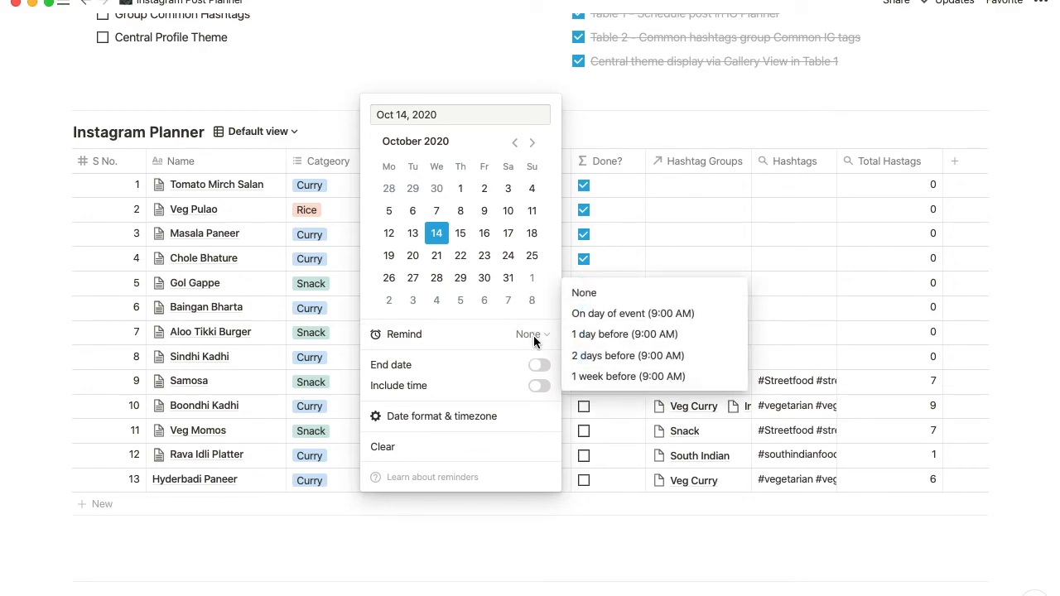
pyautogui.click(615, 312)
pyautogui.click(613, 310)
pyautogui.scroll(-2, 401, 380)
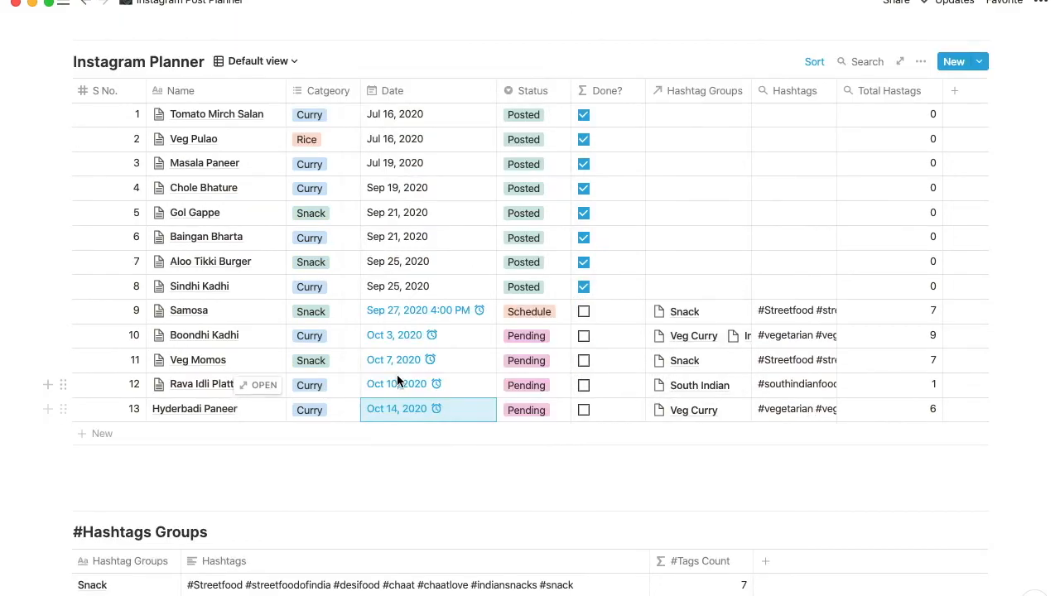
# Step: View the Samosa post's Hashtags rollup and check off the aims Schedule Post at certain date or time and Group Common Hashtags
pyautogui.scroll(3, 430, 384)
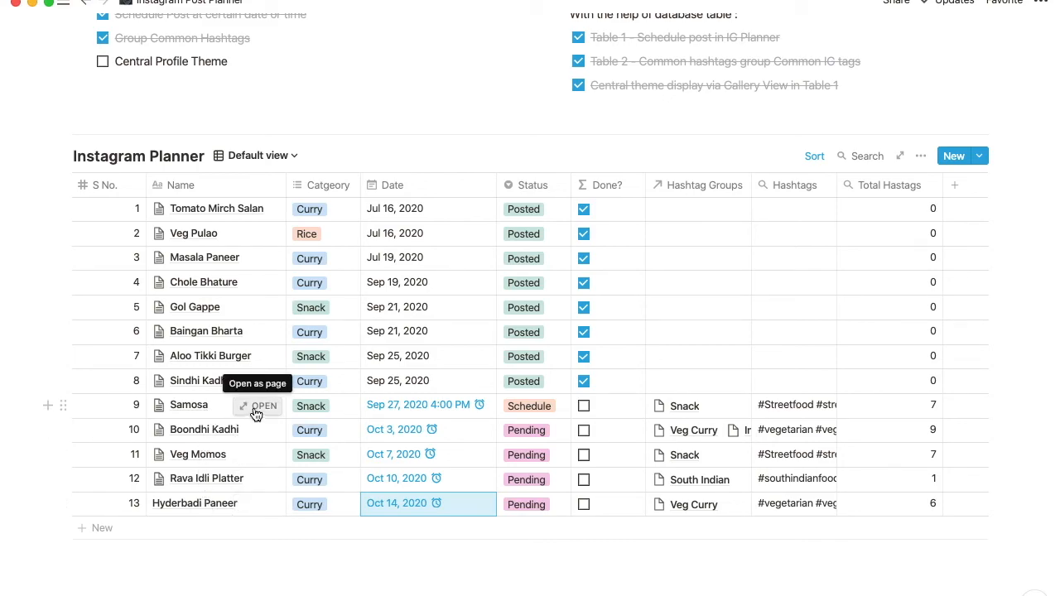
pyautogui.click(799, 408)
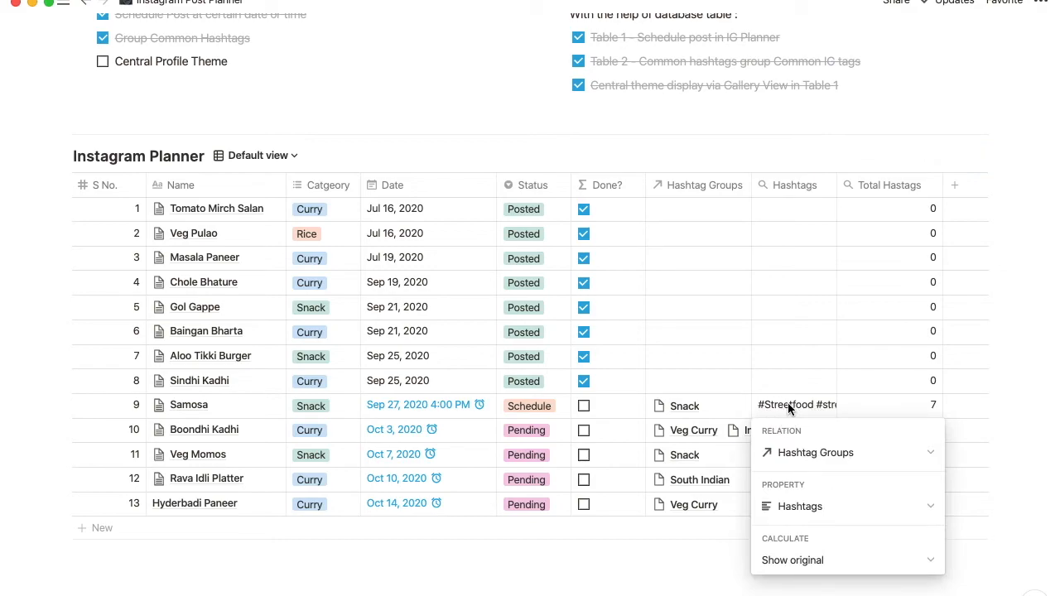
pyautogui.press('Escape')
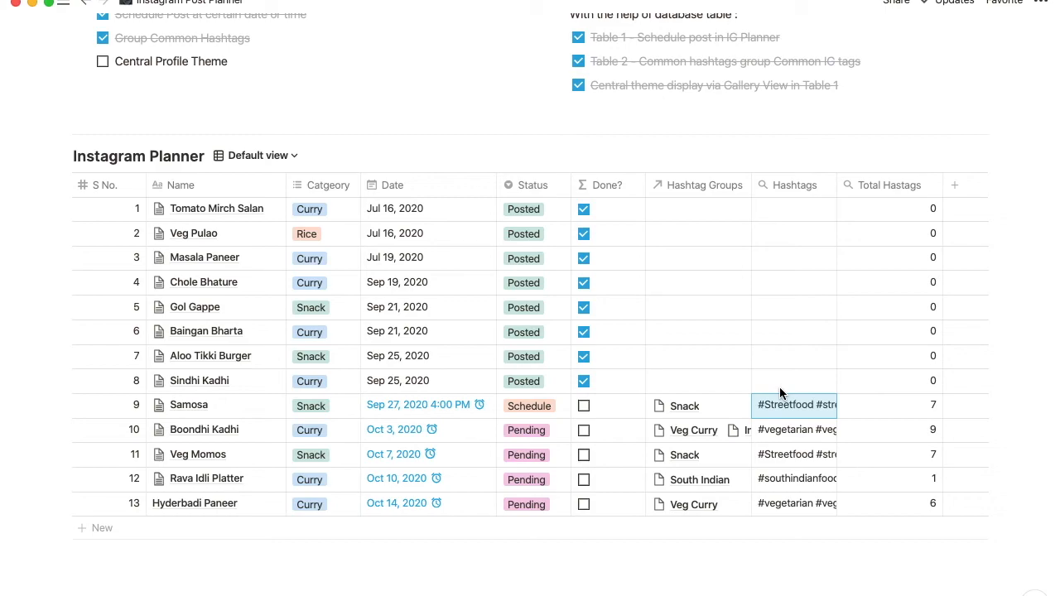
pyautogui.scroll(3, 780, 387)
pyautogui.scroll(-3, 780, 387)
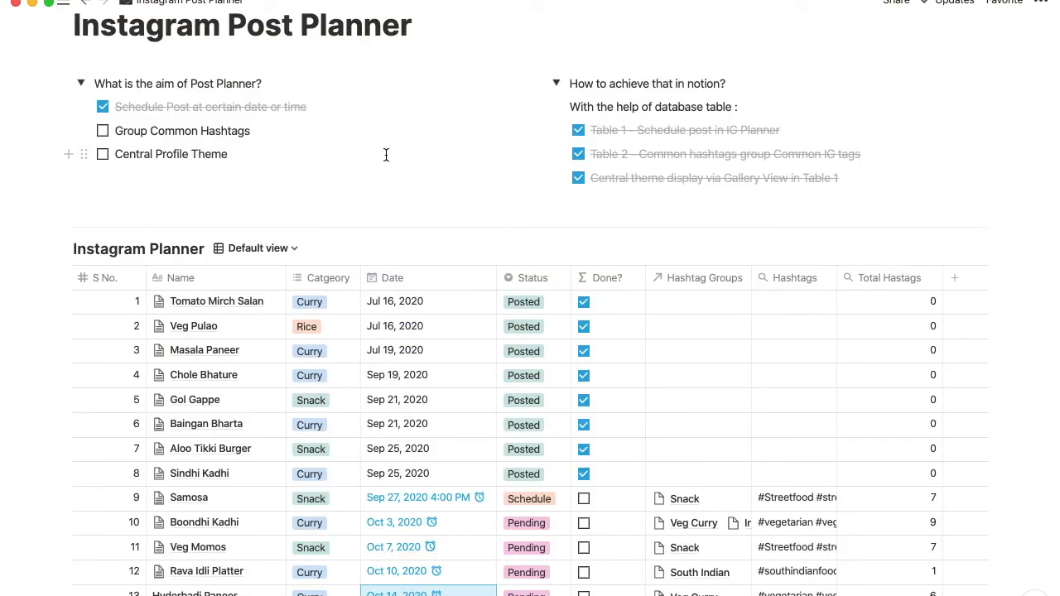
pyautogui.click(102, 133)
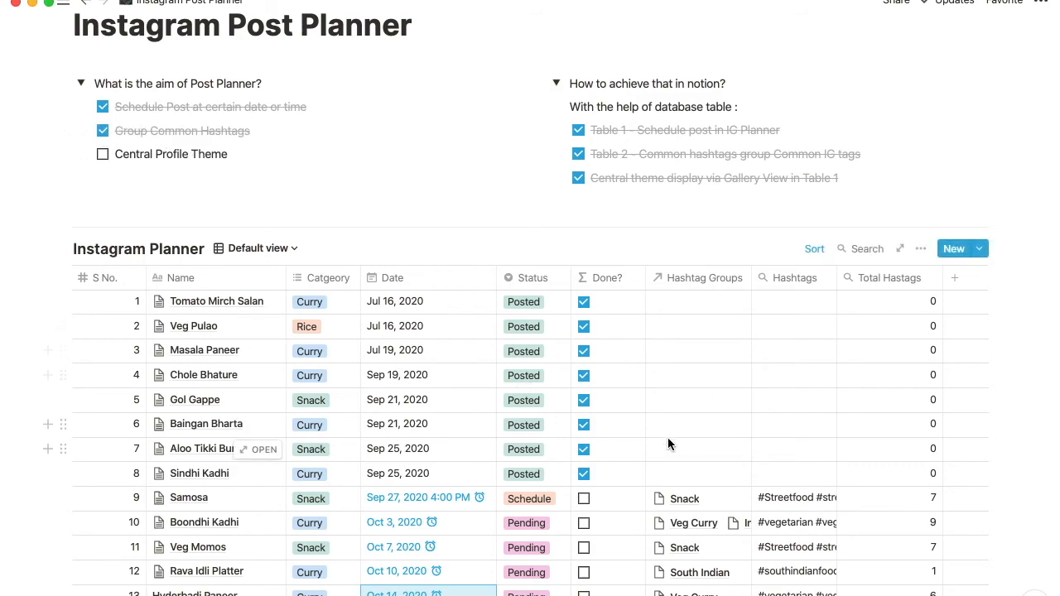
# Step: Check off the Central Profile Theme aim and switch the Instagram Planner to its Gallery view
pyautogui.scroll(-3, 651, 429)
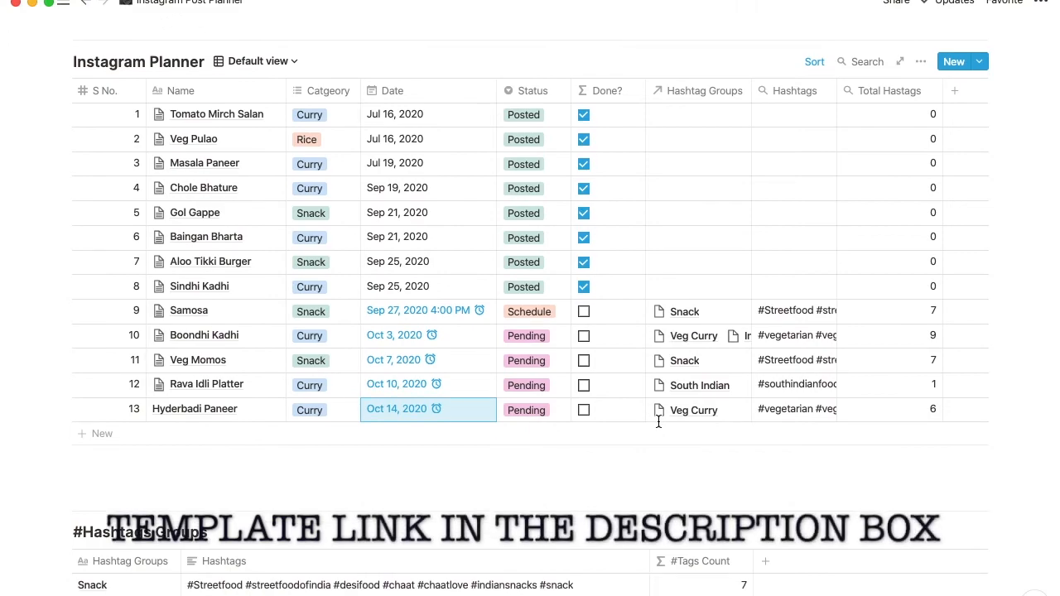
pyautogui.click(787, 305)
pyautogui.scroll(3, 779, 393)
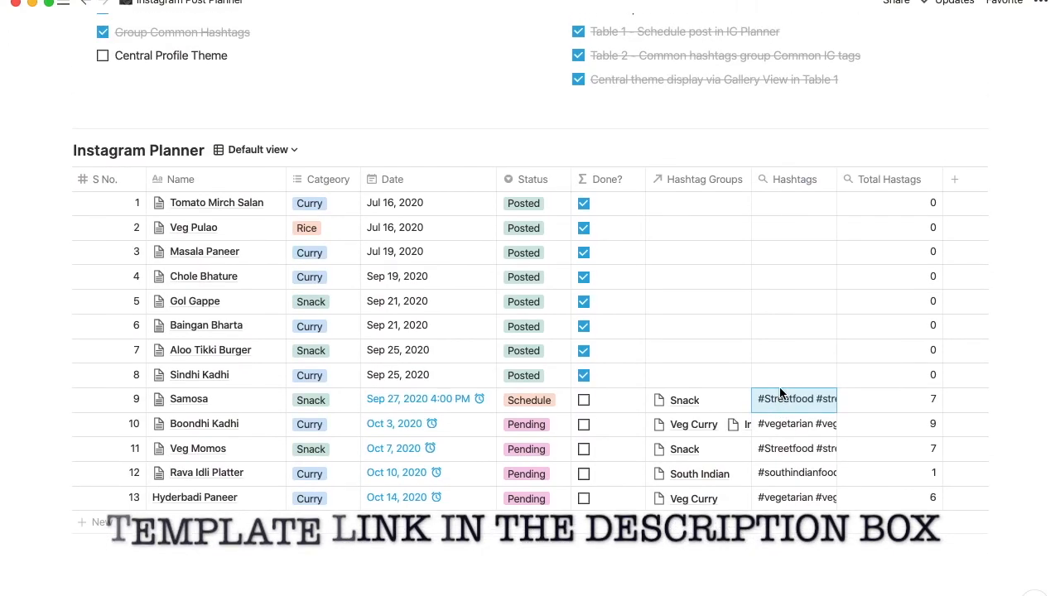
pyautogui.scroll(1, 779, 393)
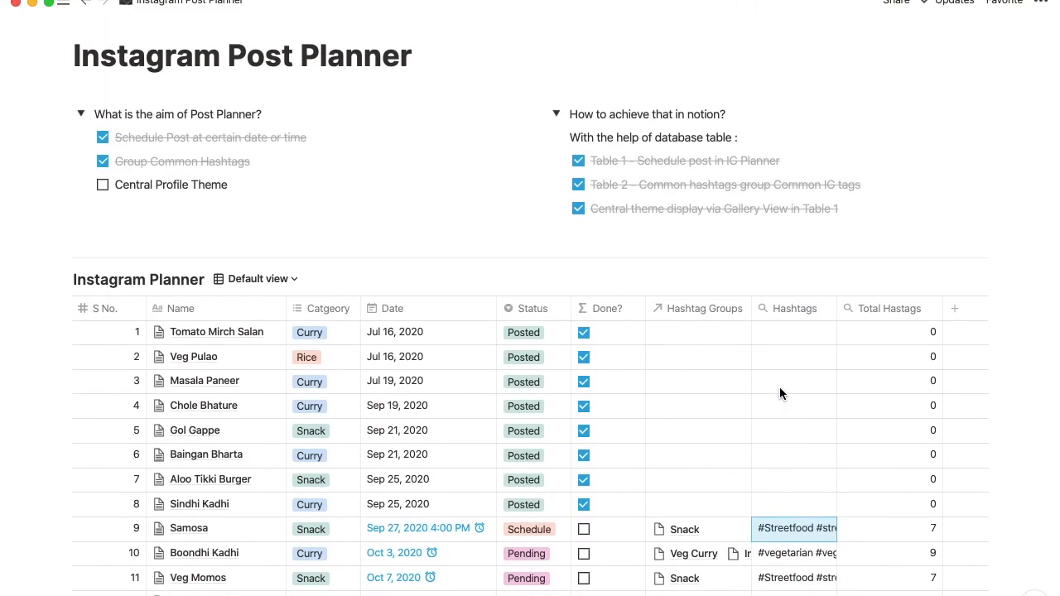
pyautogui.click(103, 187)
pyautogui.click(282, 278)
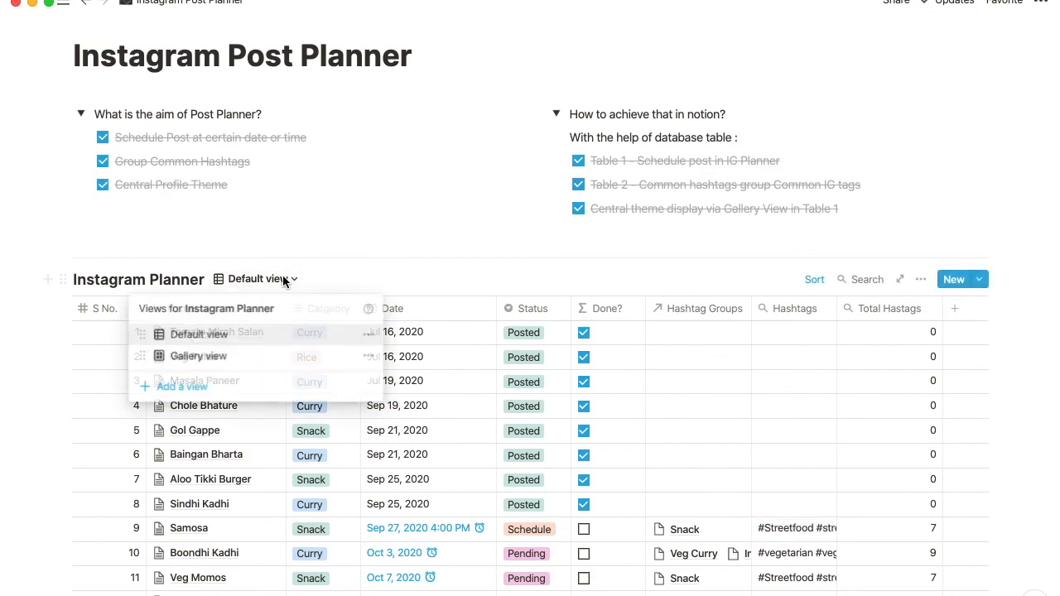
pyautogui.click(231, 355)
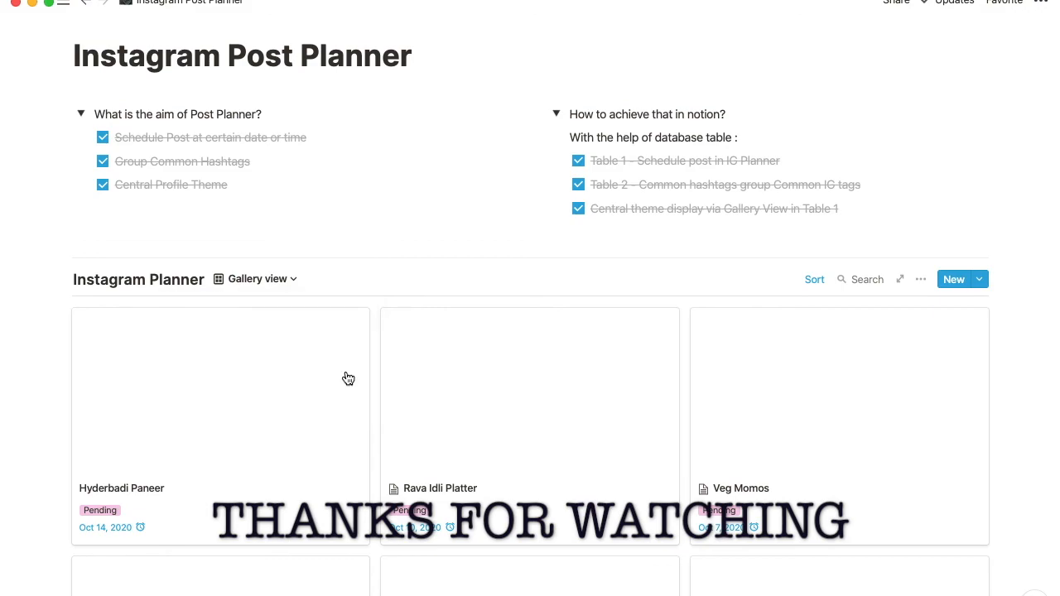